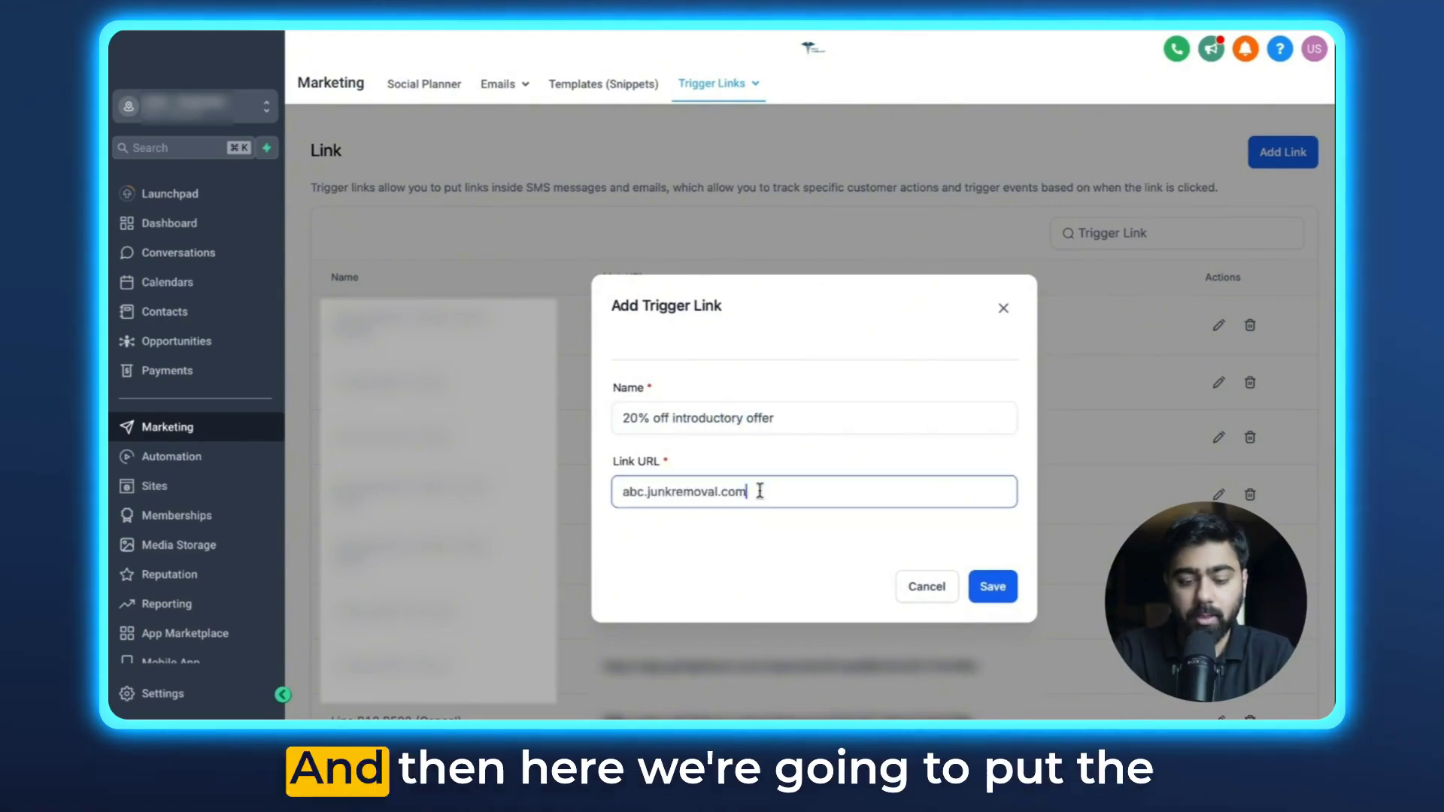
- Save the new trigger link "20% off introductory offer" with the URL abc.junkremoval.com
drag(761, 492, 543, 497)
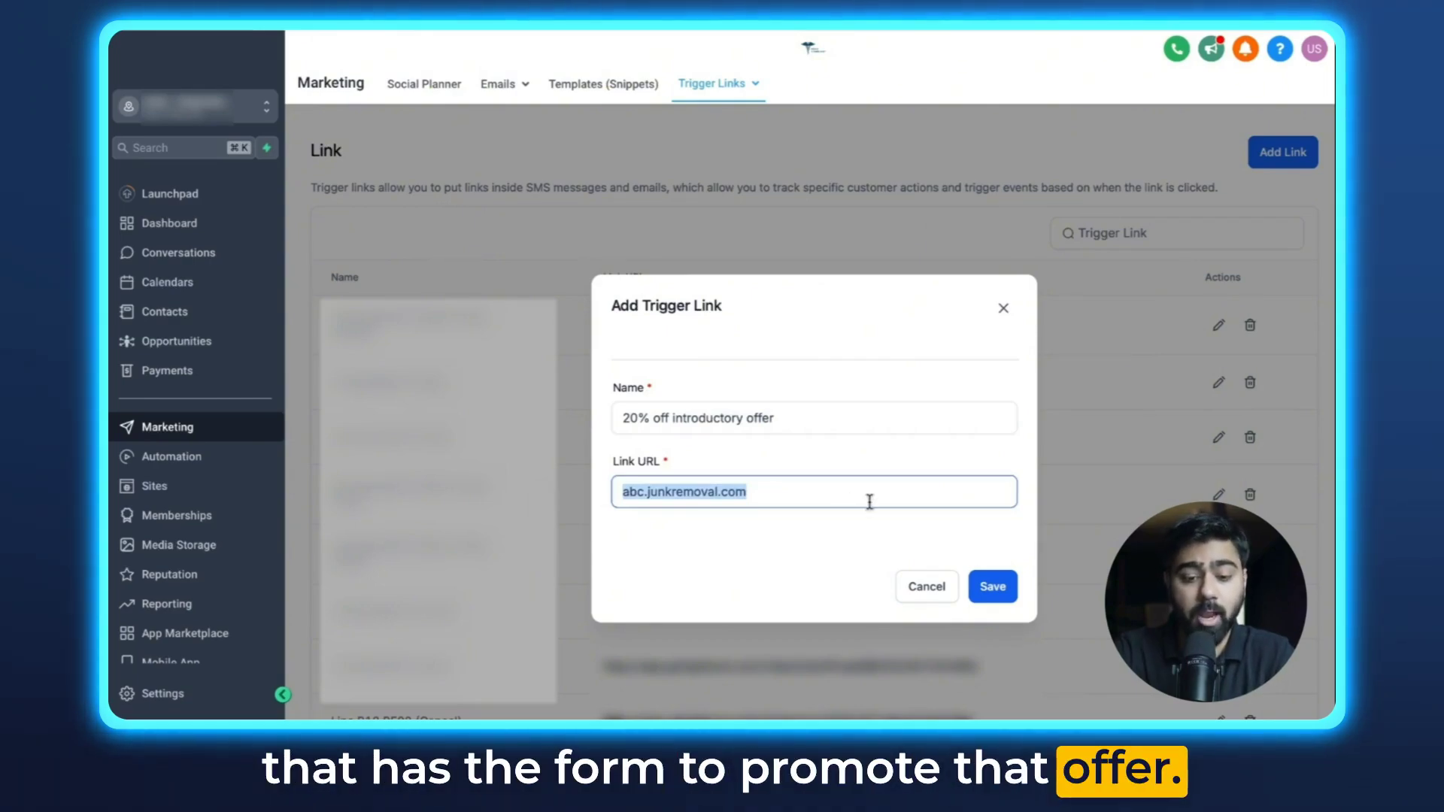
click(999, 589)
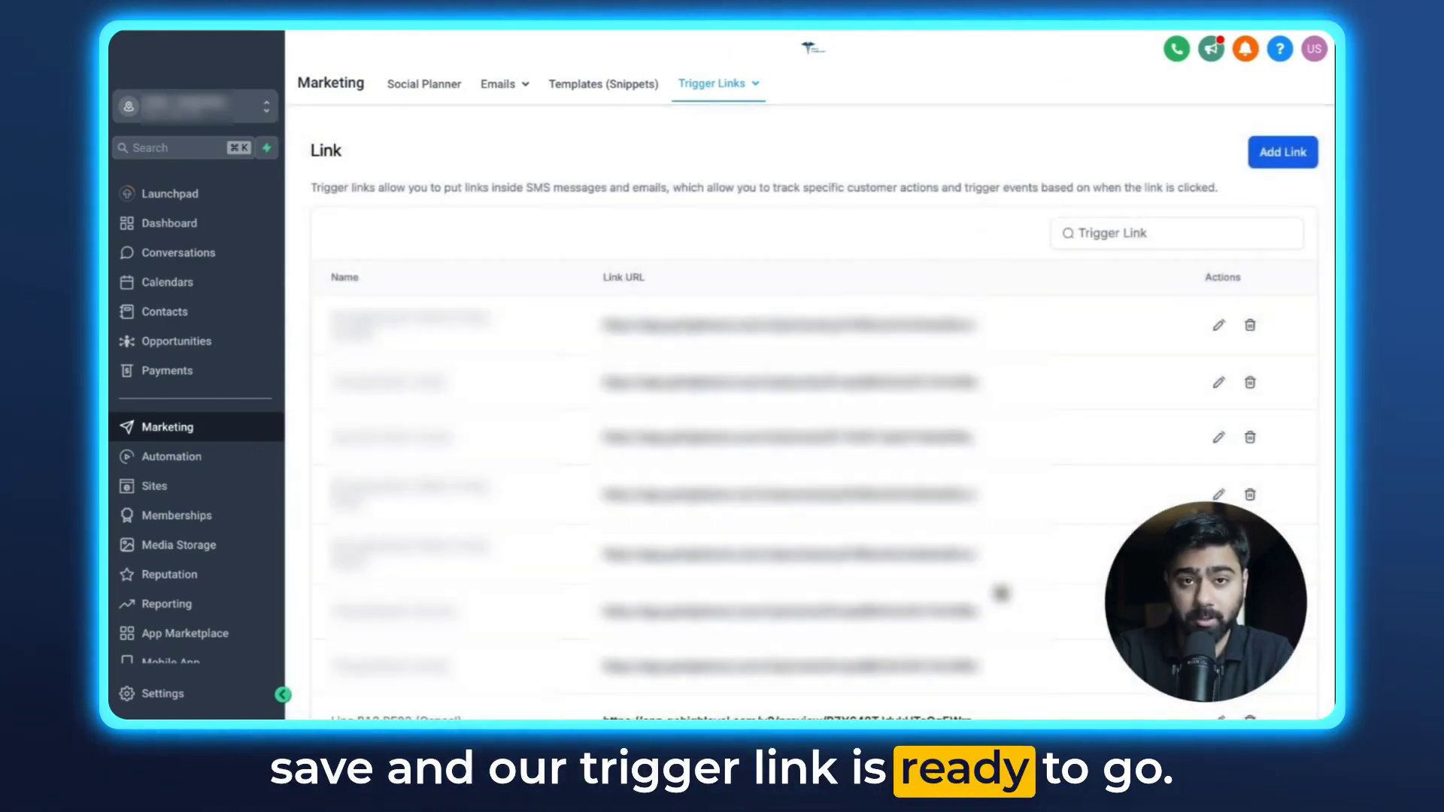
- Go to the message templates in the WhatsApp settings and start creating a new template
click(166, 700)
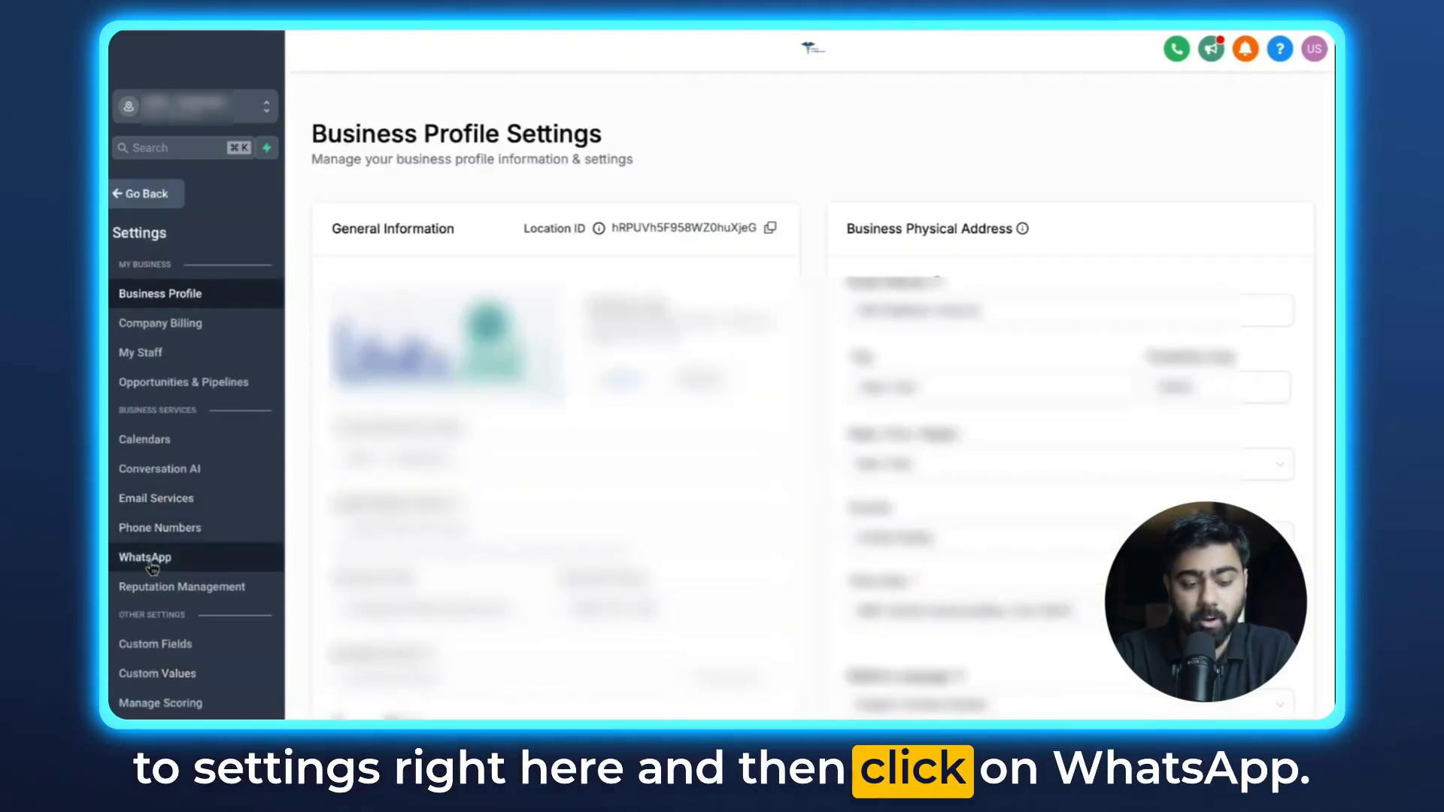
click(149, 564)
click(412, 403)
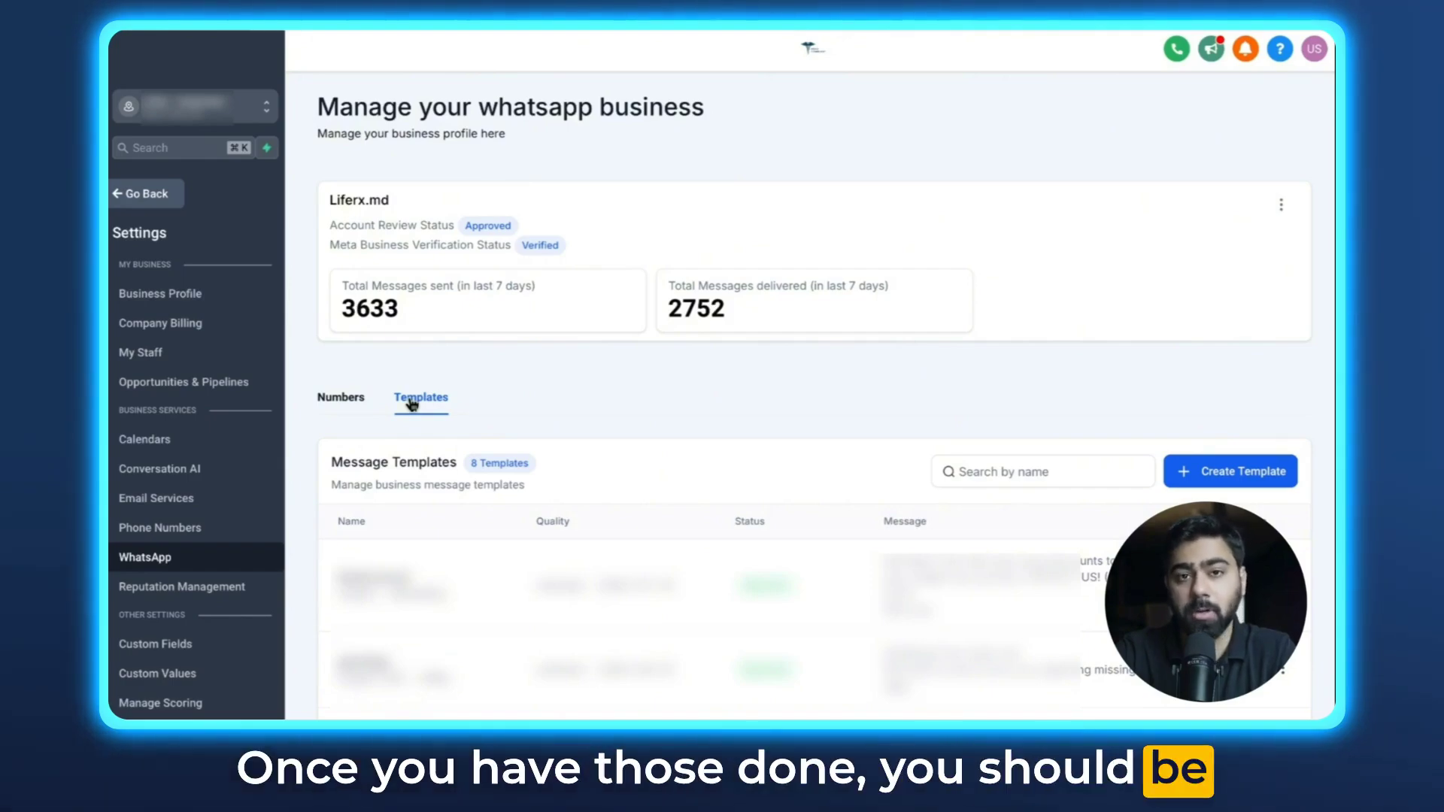
scroll(466, 376, down, 2)
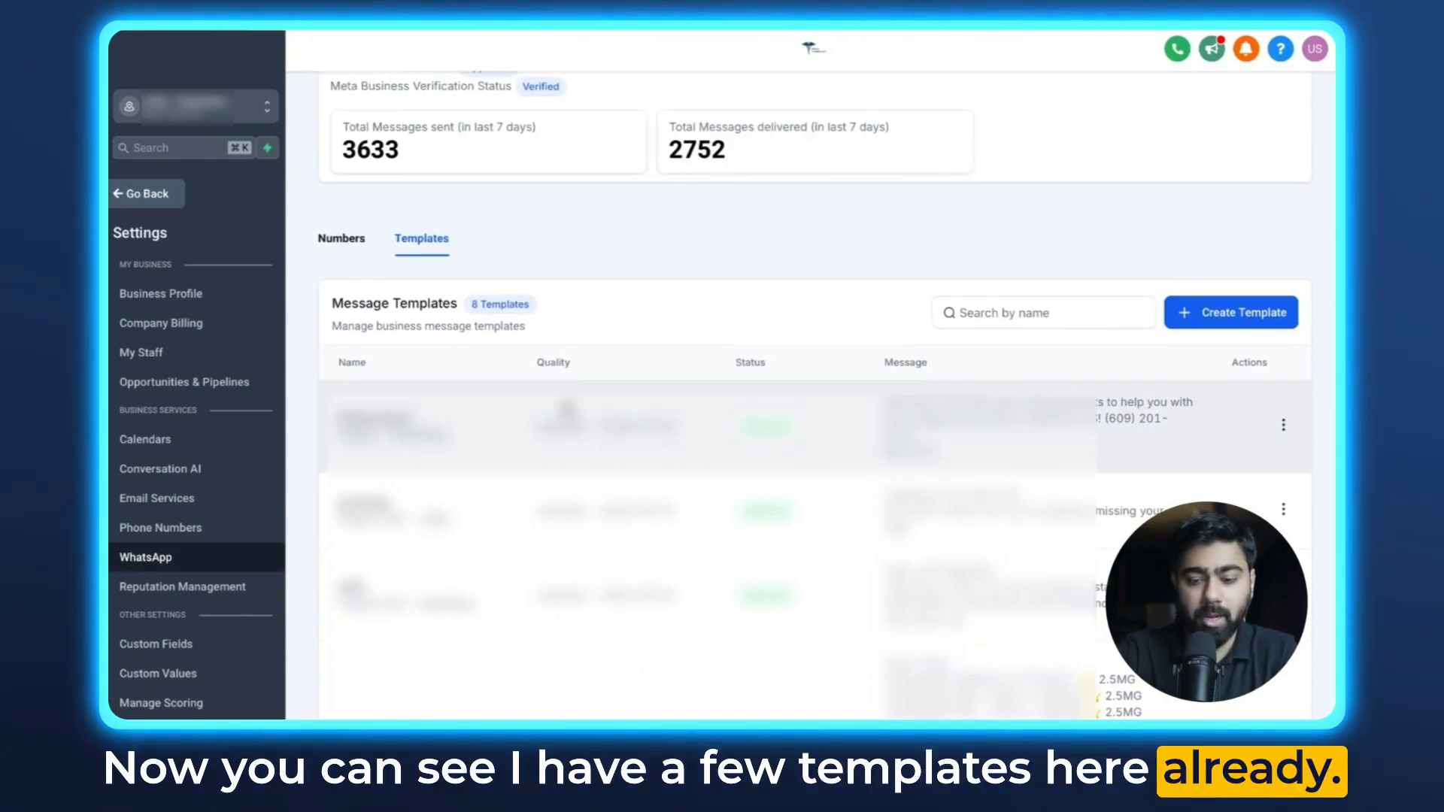
click(1221, 321)
scroll(399, 224, up, 2)
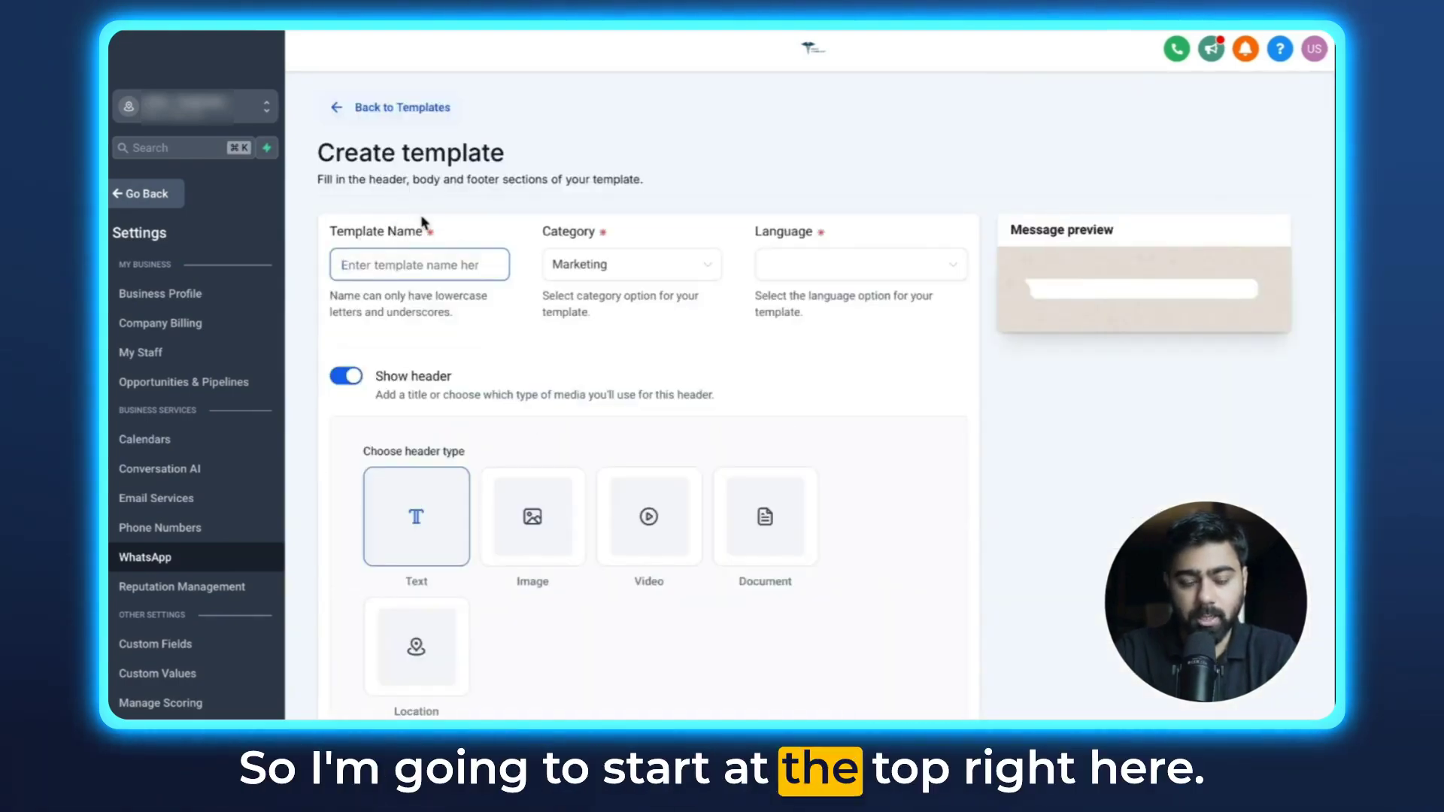
- Name the template "20% OFF Introductory Offer", with the category Marketing and the language English
text(20% OFF Introductory Offer)
drag(395, 265, 314, 271)
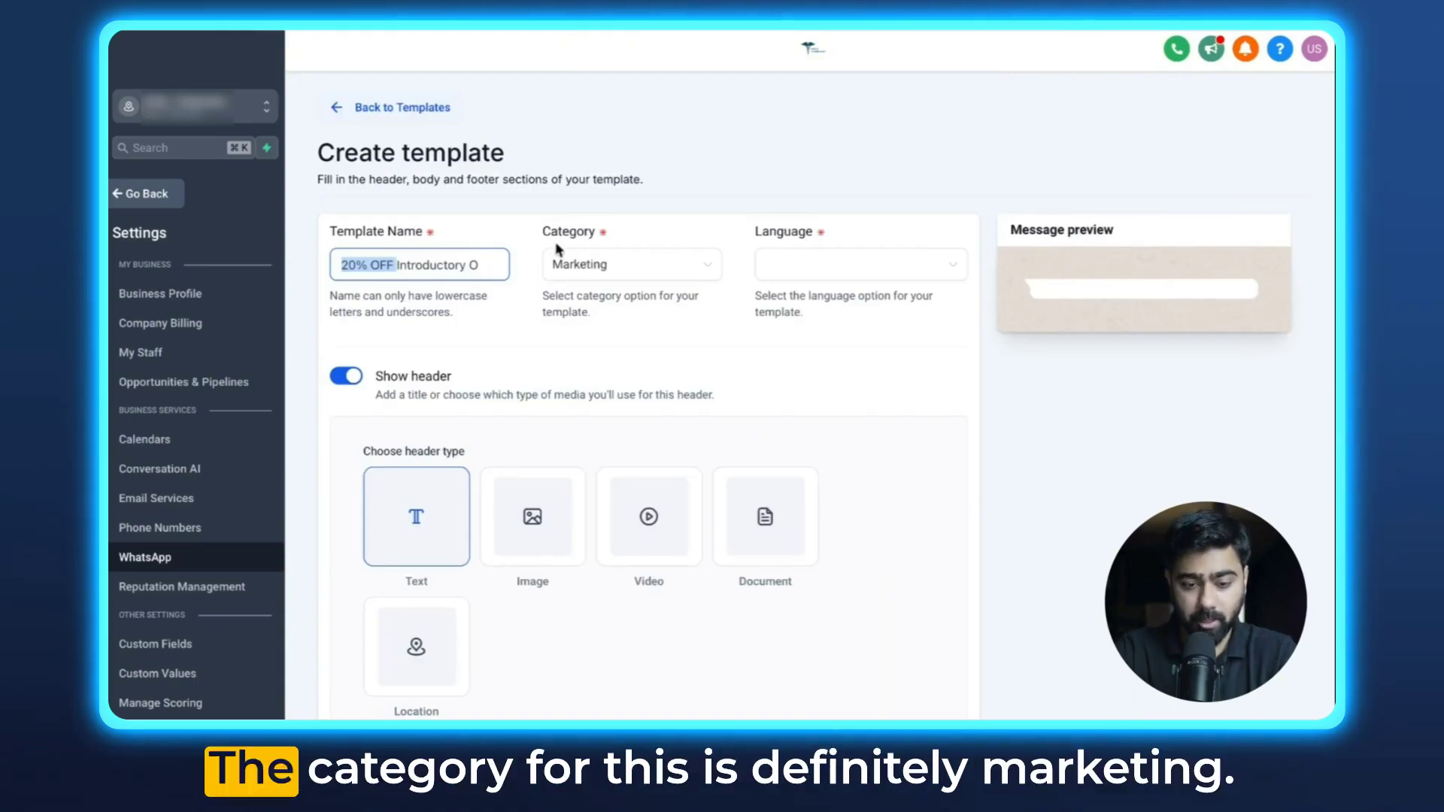
click(589, 269)
click(595, 299)
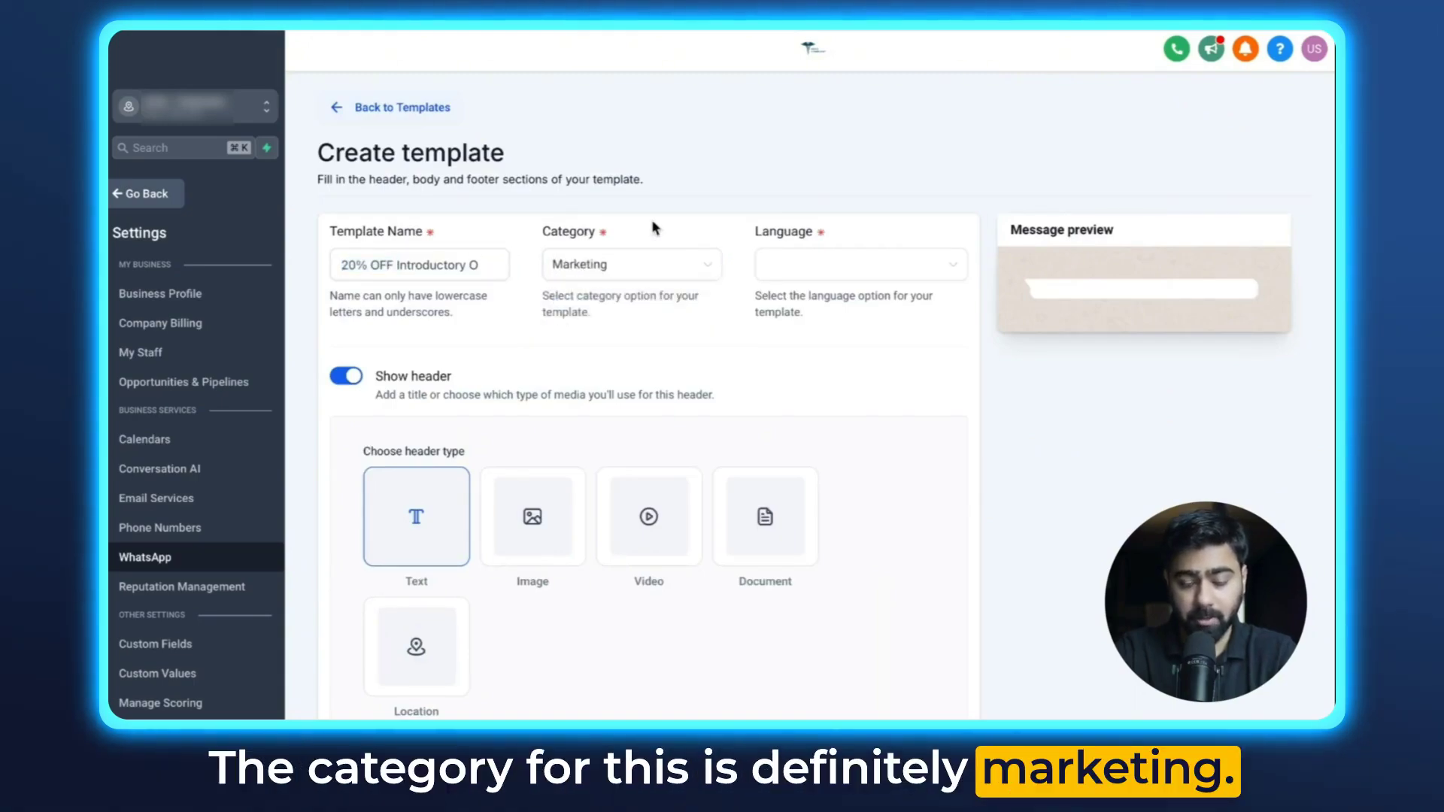
click(764, 267)
text(eng)
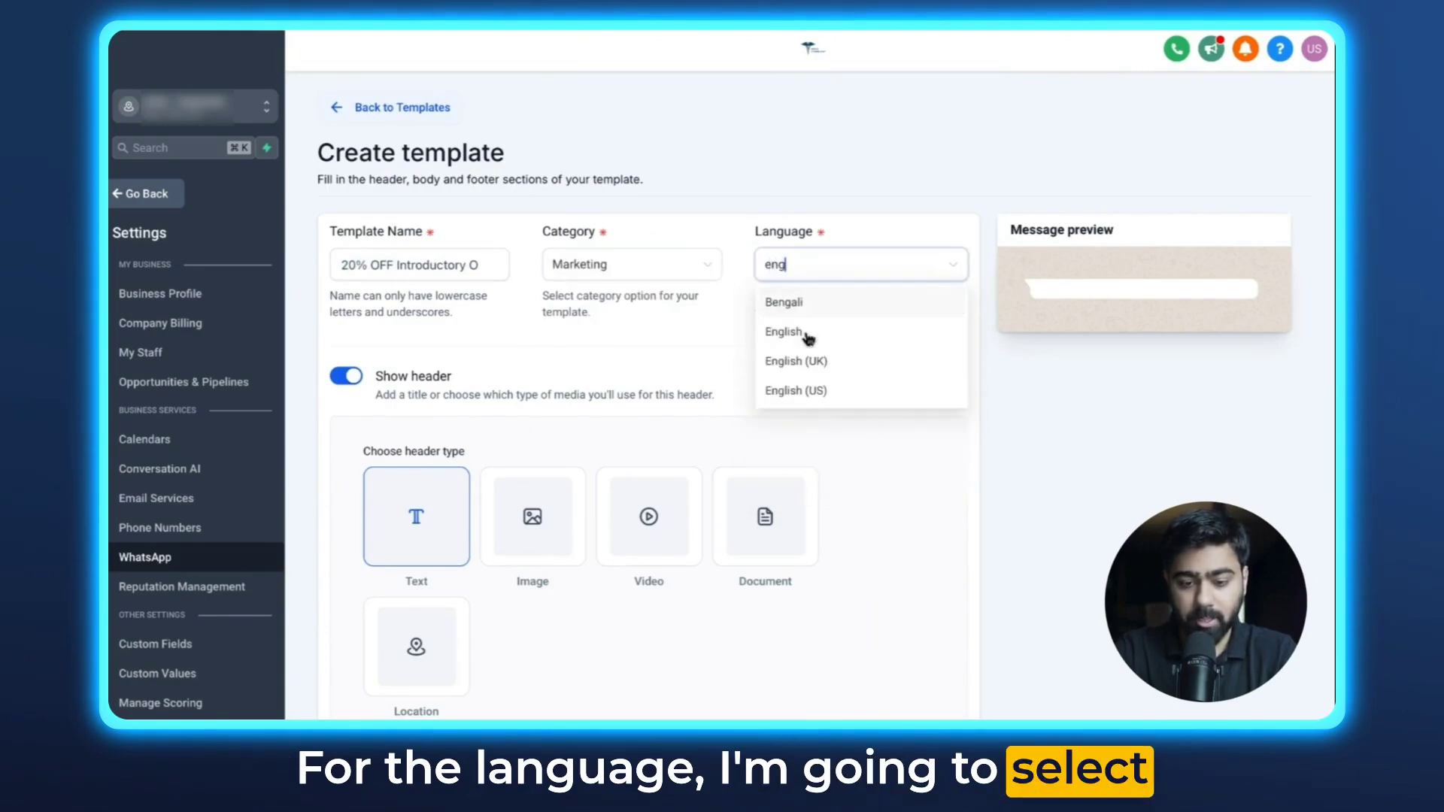
click(799, 331)
- Choose an image header for the template and upload the logo file "Screenshot 2024-08-01 at 1.30.20 PM.png"
scroll(409, 161, down, 3)
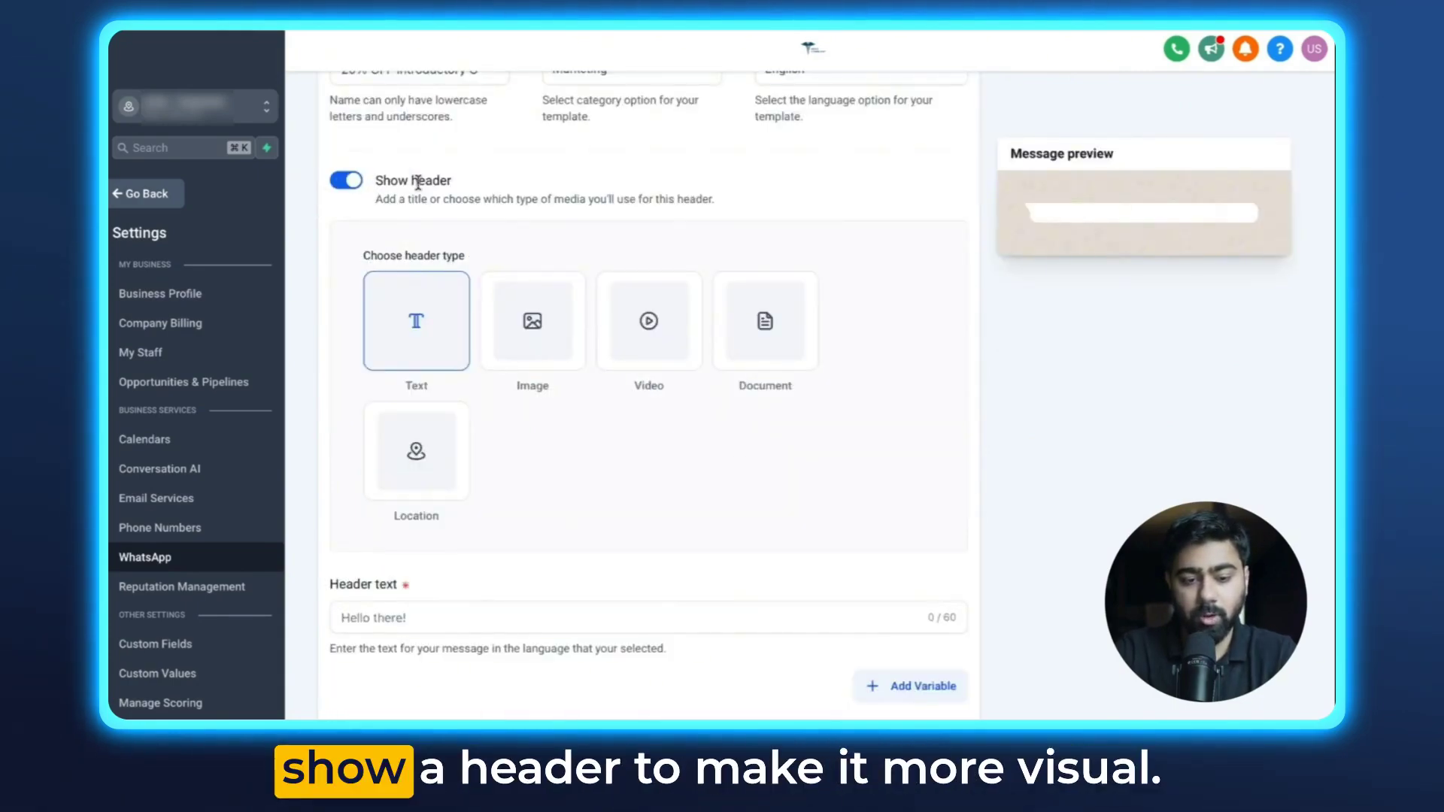
scroll(421, 196, down, 1)
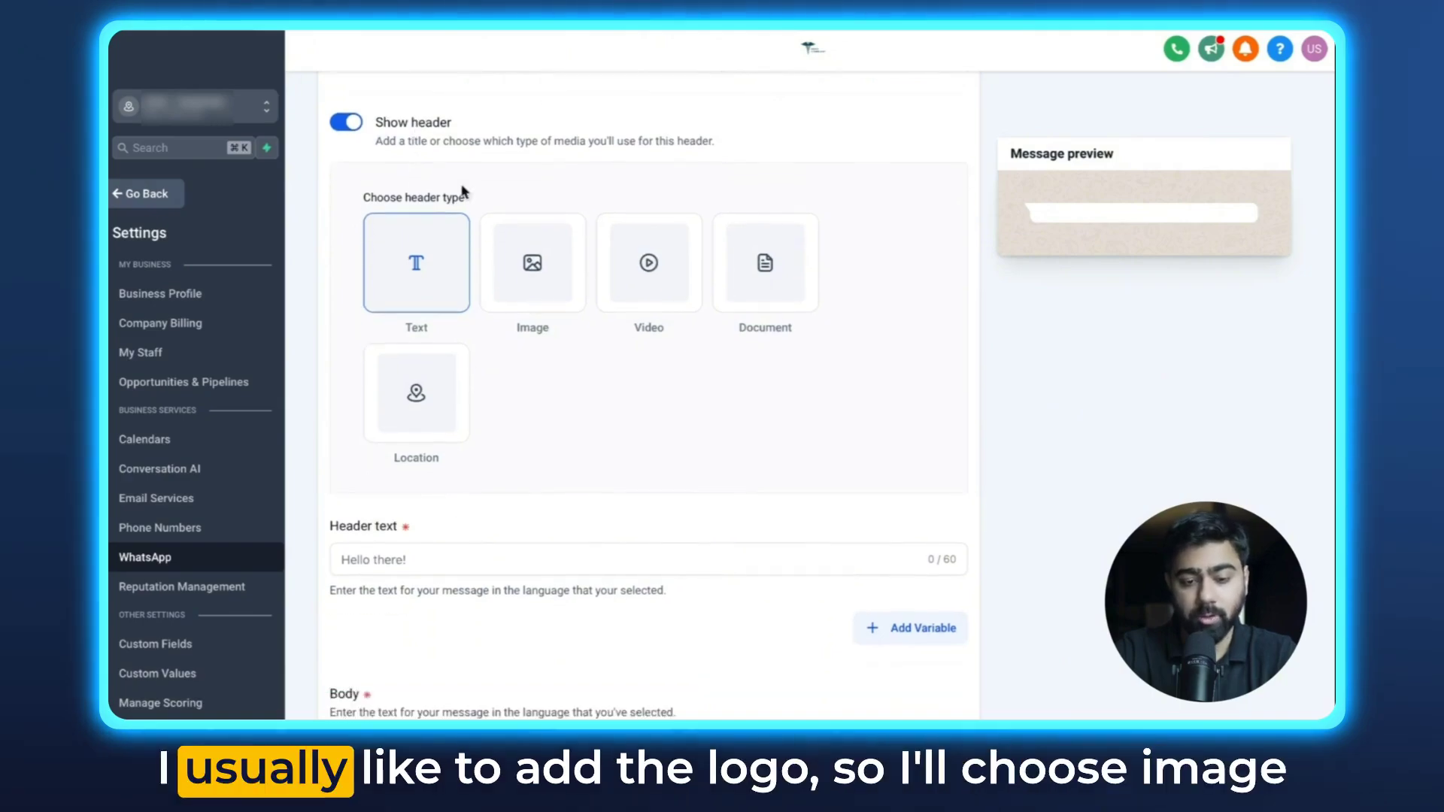
click(518, 262)
scroll(564, 347, down, 1)
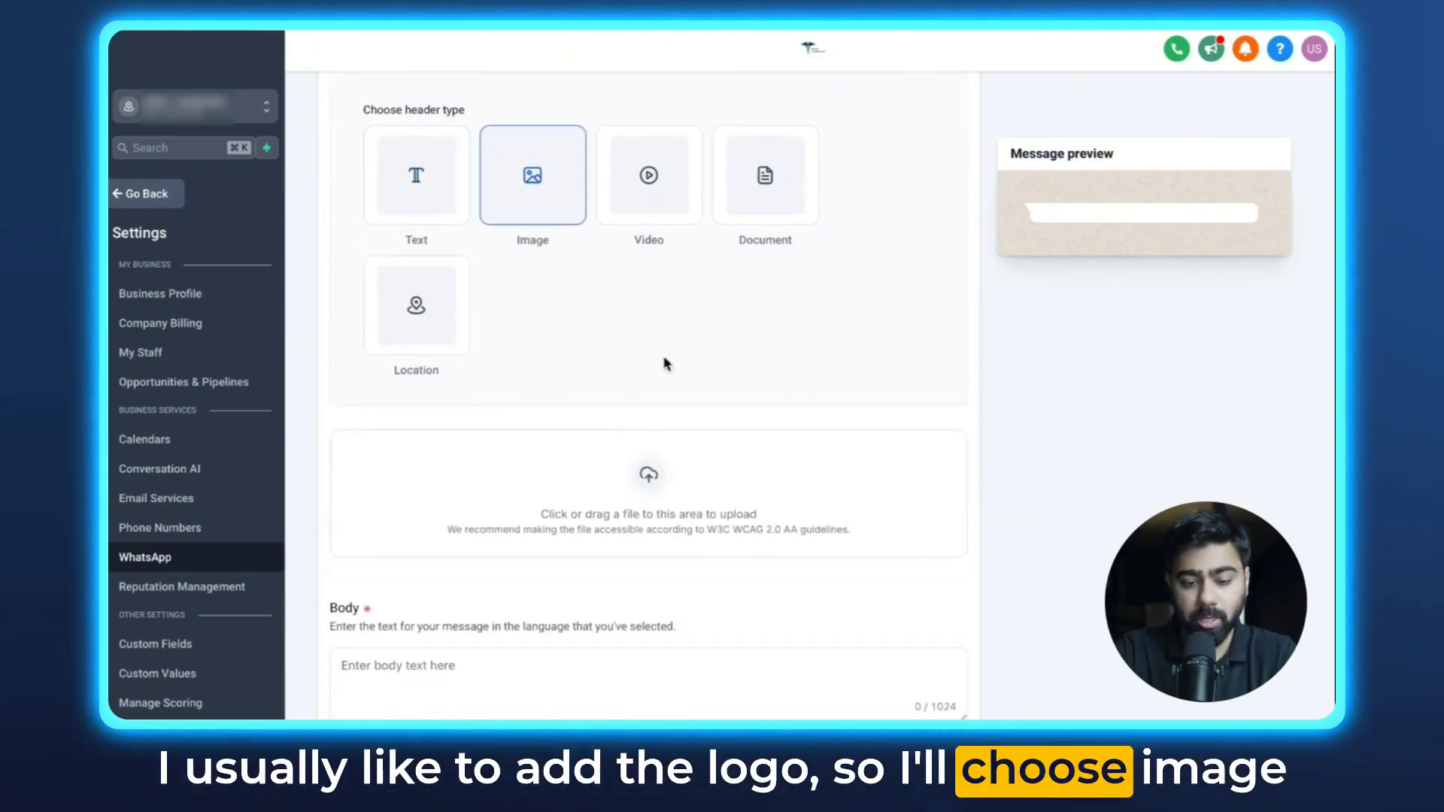
click(629, 506)
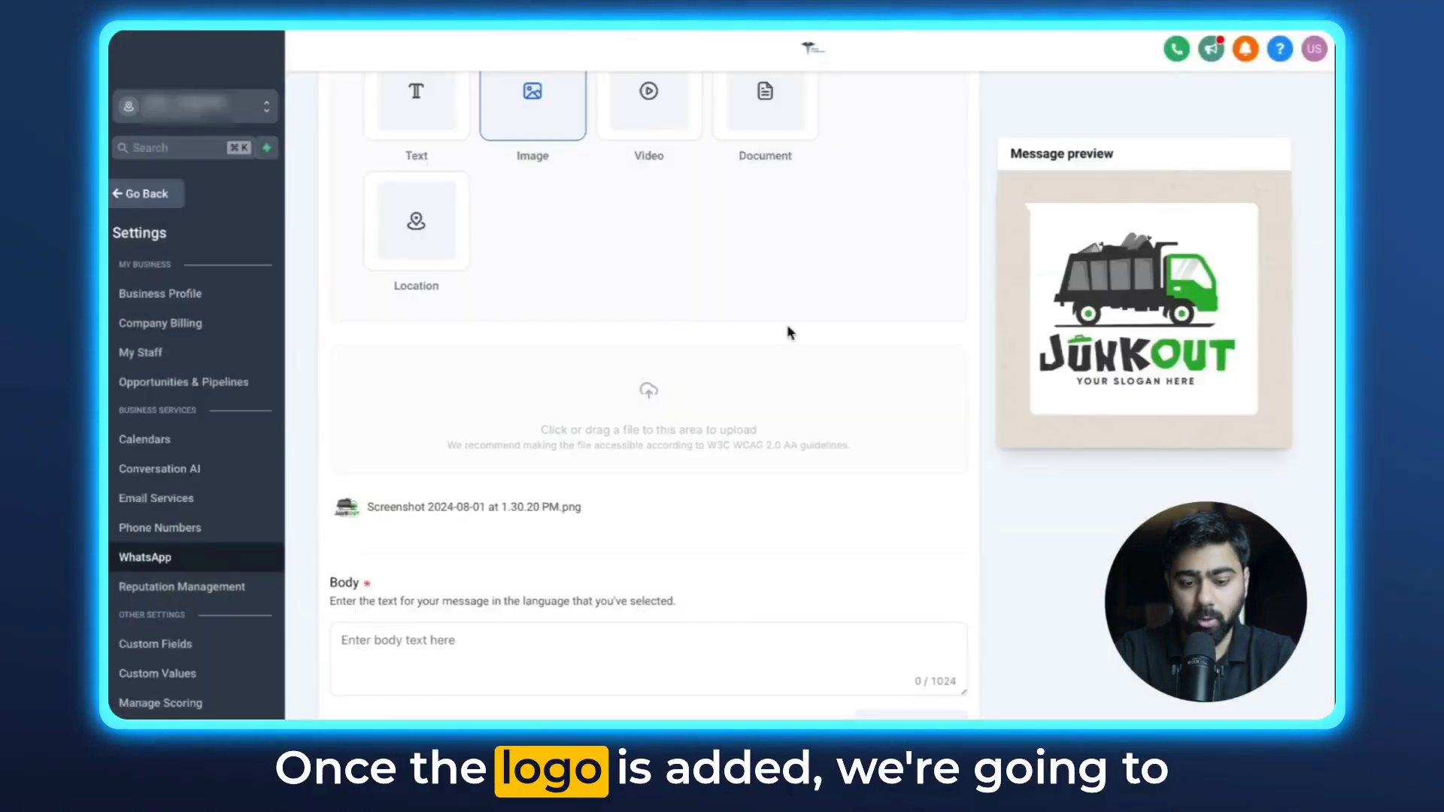
- Write the message body with a "Hey" line and an offer of 20% off junk removal around Kendall Park for 24 hours, claimed via the link below
scroll(789, 331, down, 3)
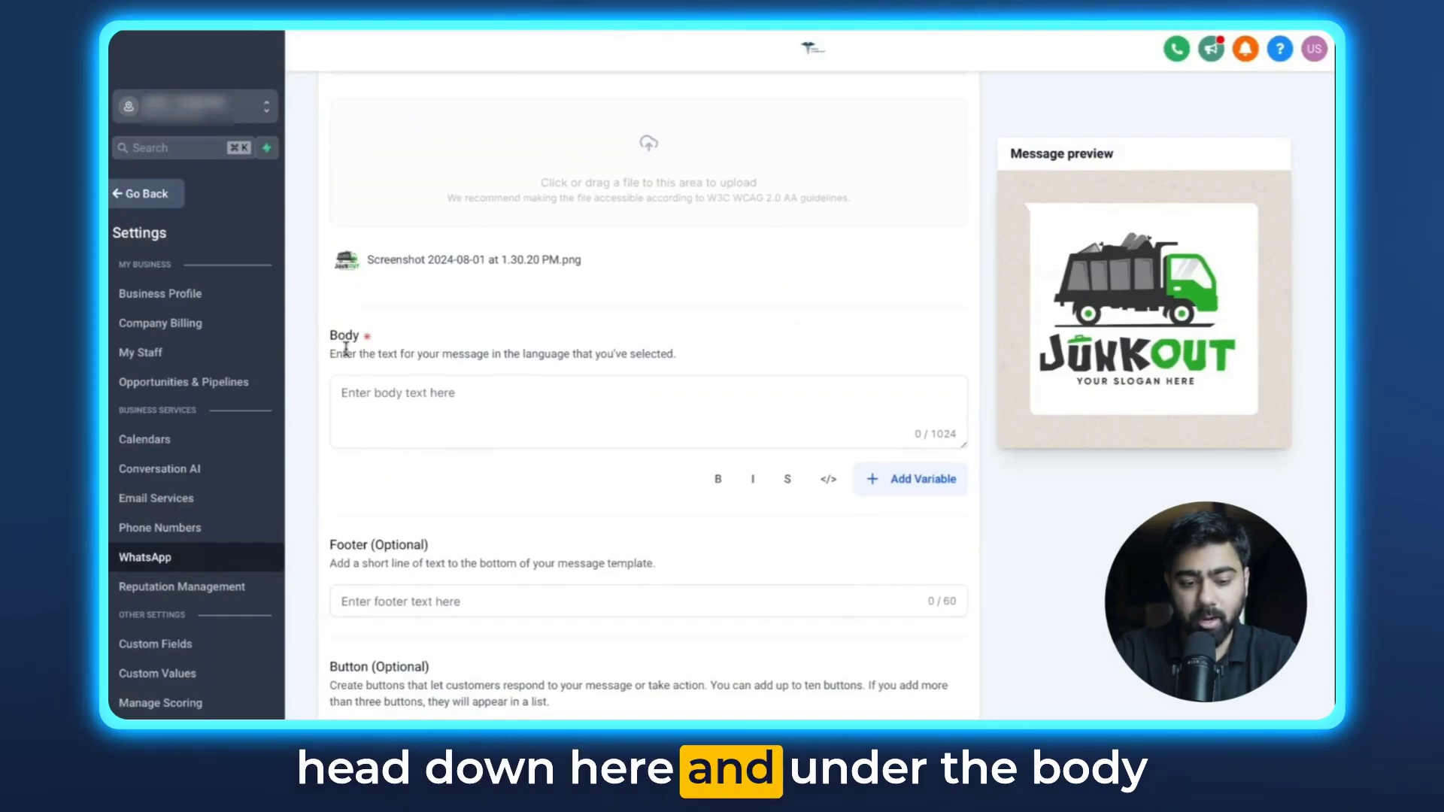
click(392, 397)
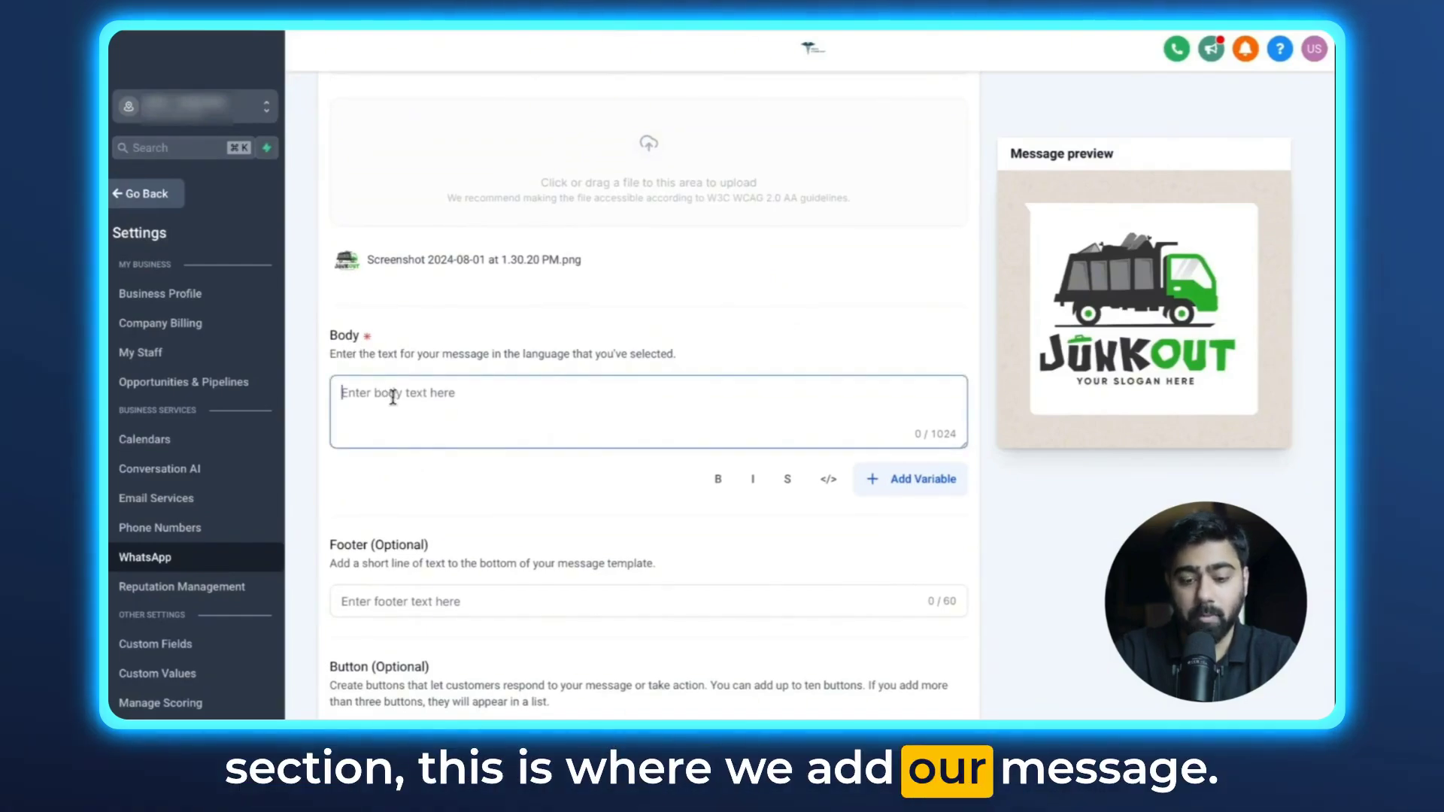
text(Hey We are providing 20% Off on Junk Removal to Kendall Park and surrounding areas for the next 24 hours. If you'd like to claim this offer, please click the link below)
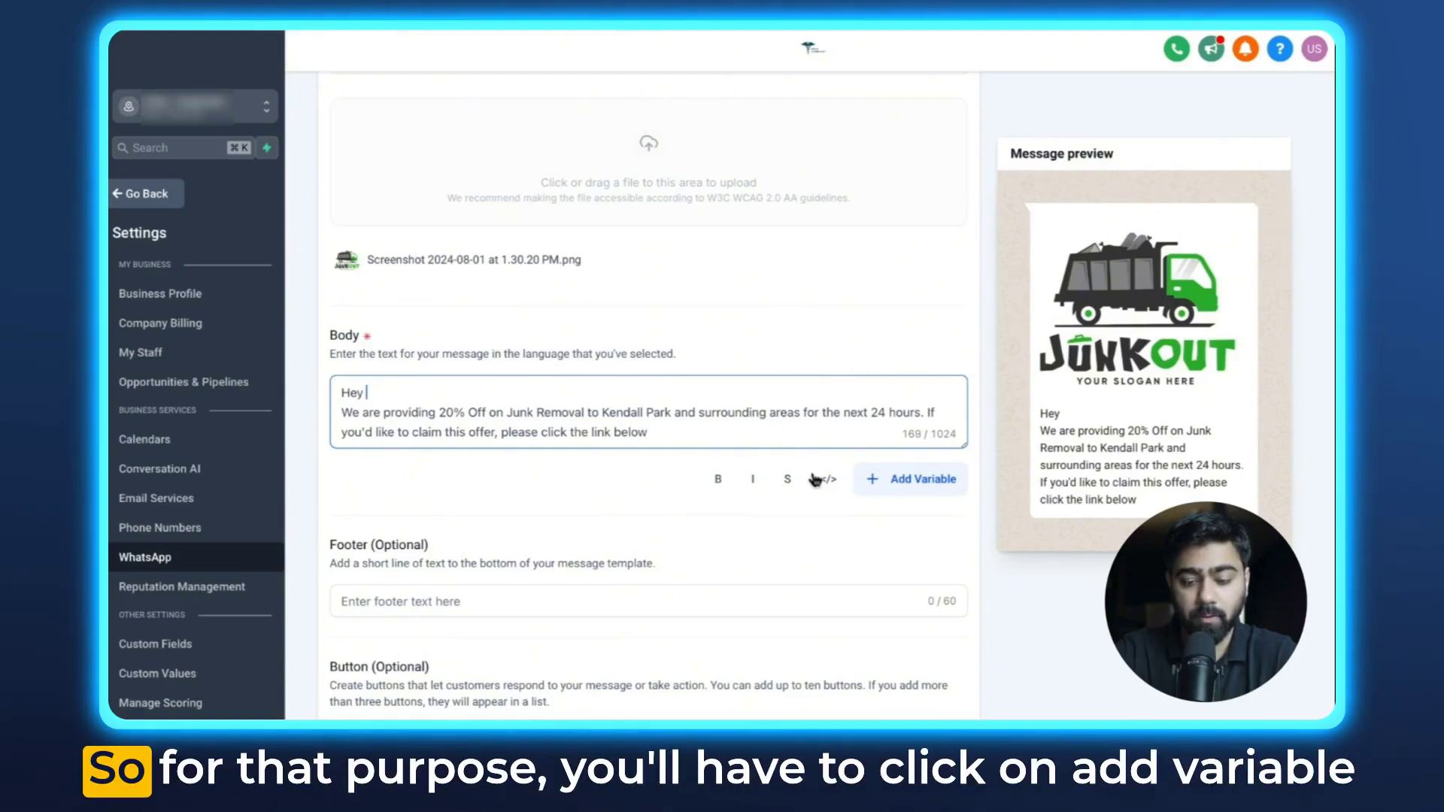
- Add variable {{1}} to the message body and place it right after "Hey" in the greeting
click(899, 481)
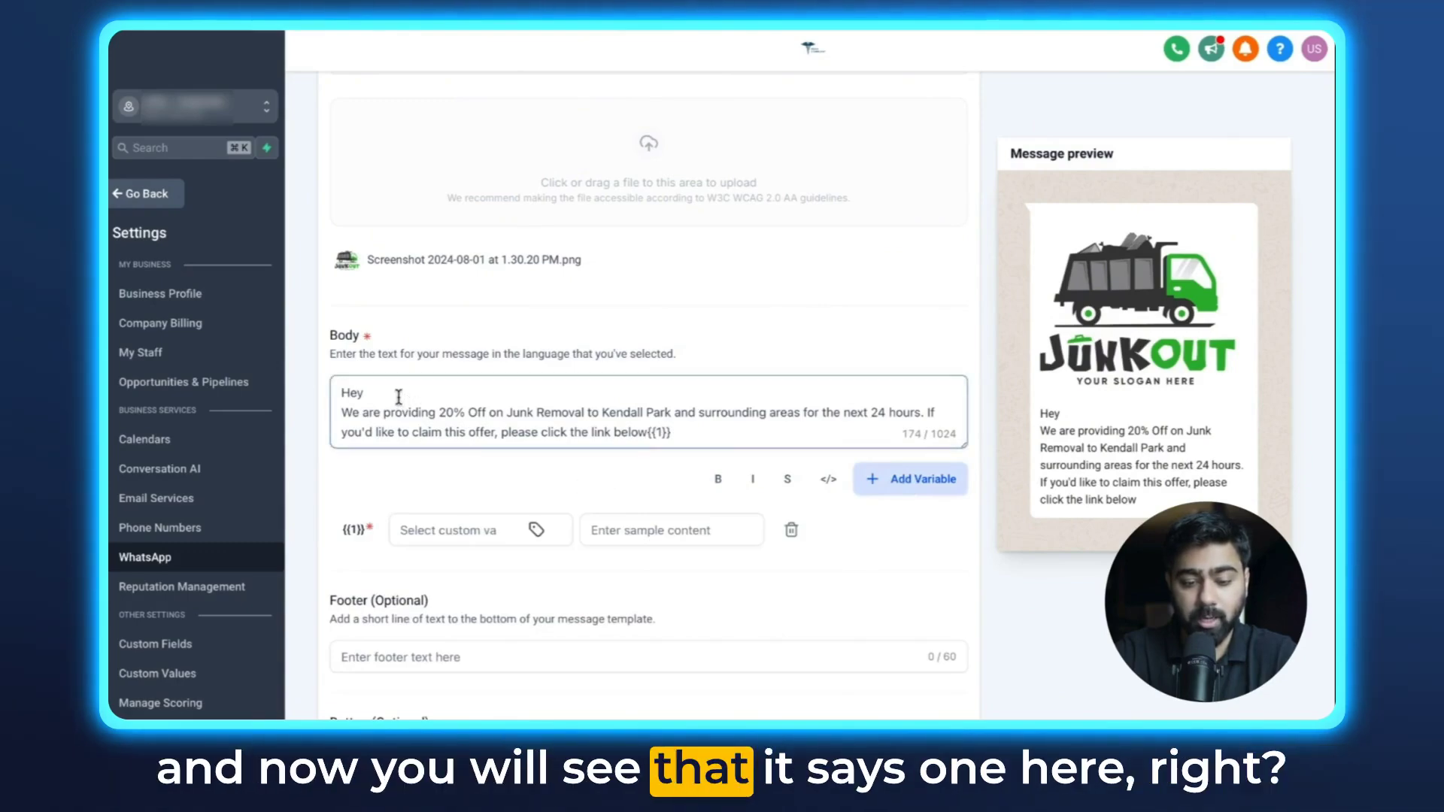
drag(671, 434, 649, 437)
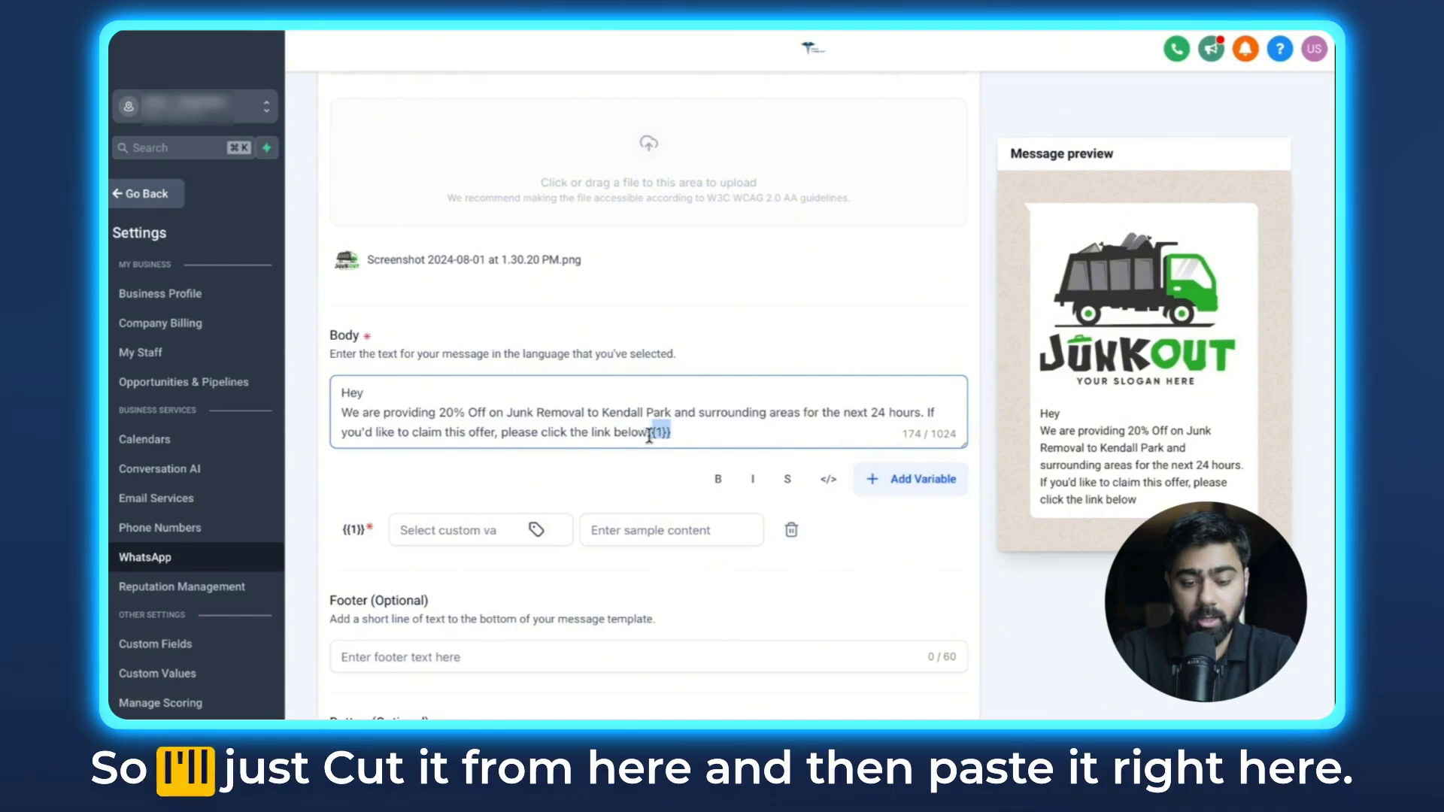
key(super+x)
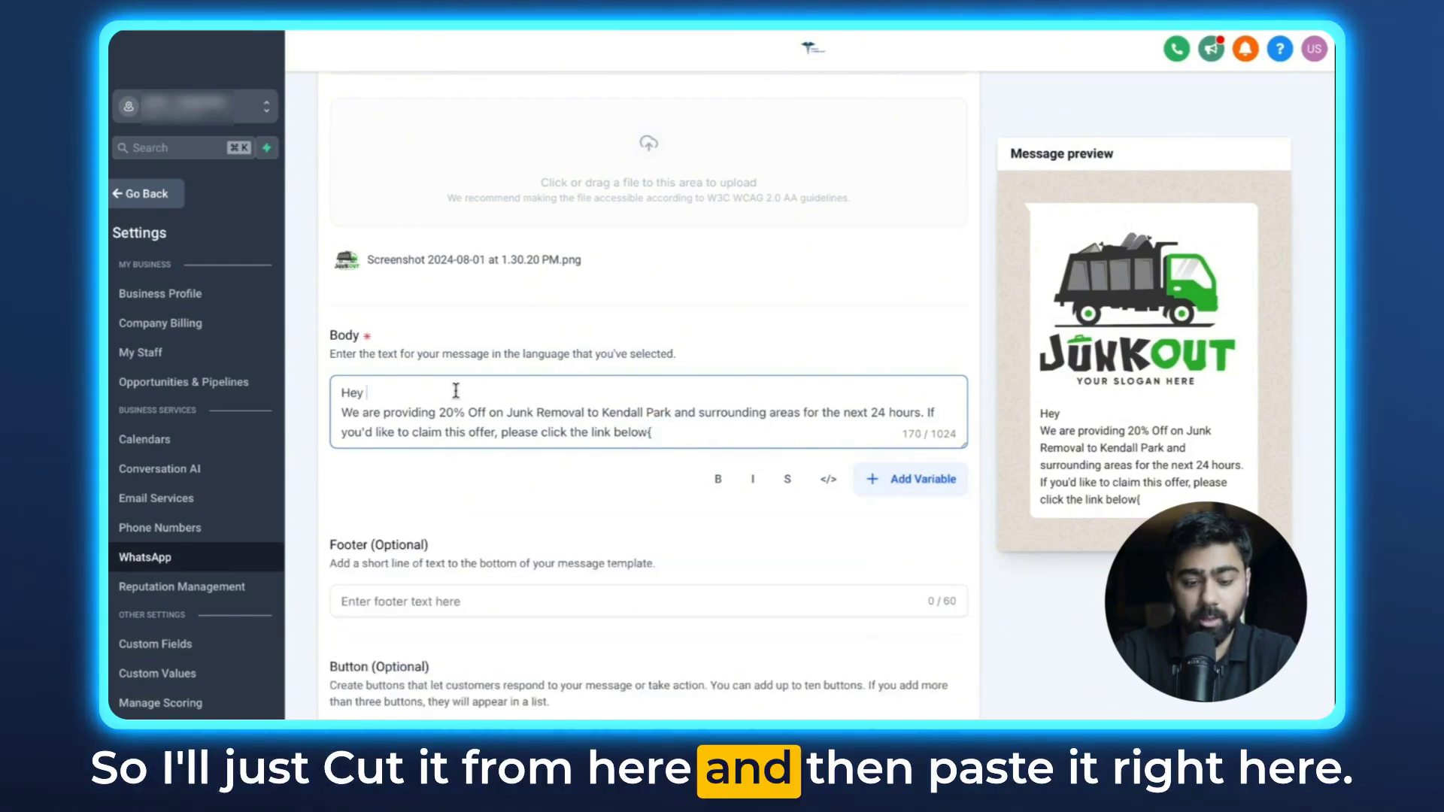
key(super+v)
click(659, 430)
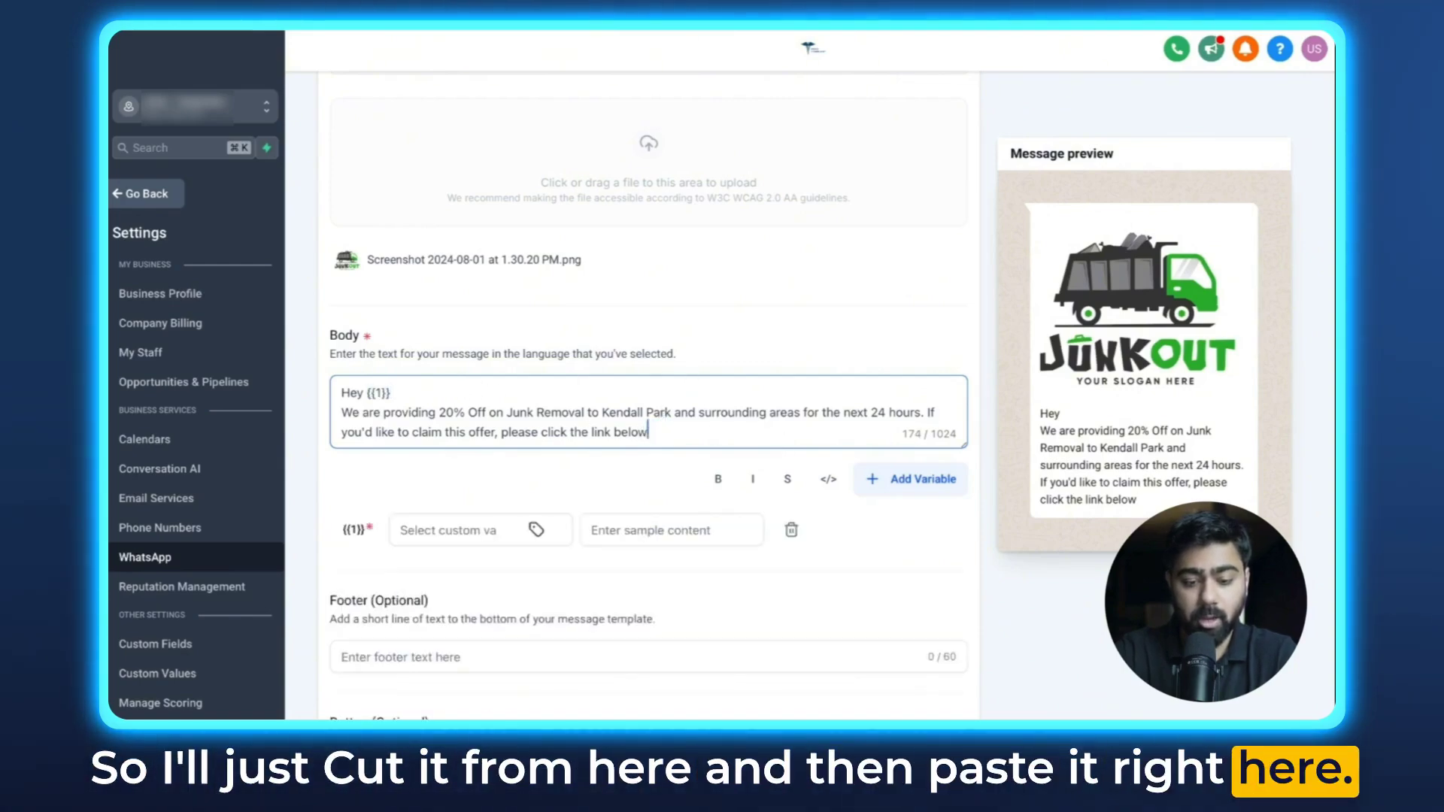
- Assign the contact's First Name to variable {{1}} and enter a sample first name as its sample content
click(537, 530)
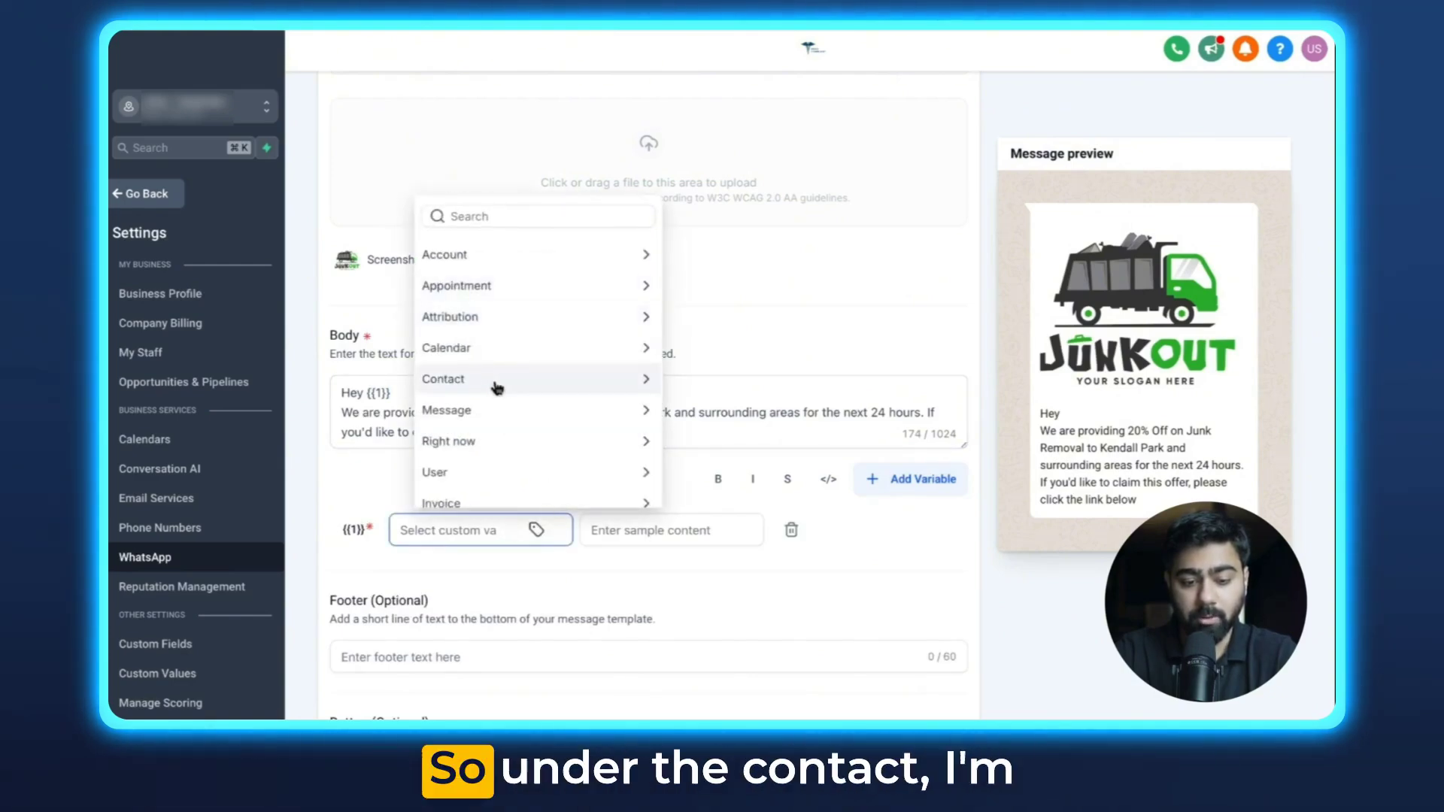
click(514, 384)
click(494, 311)
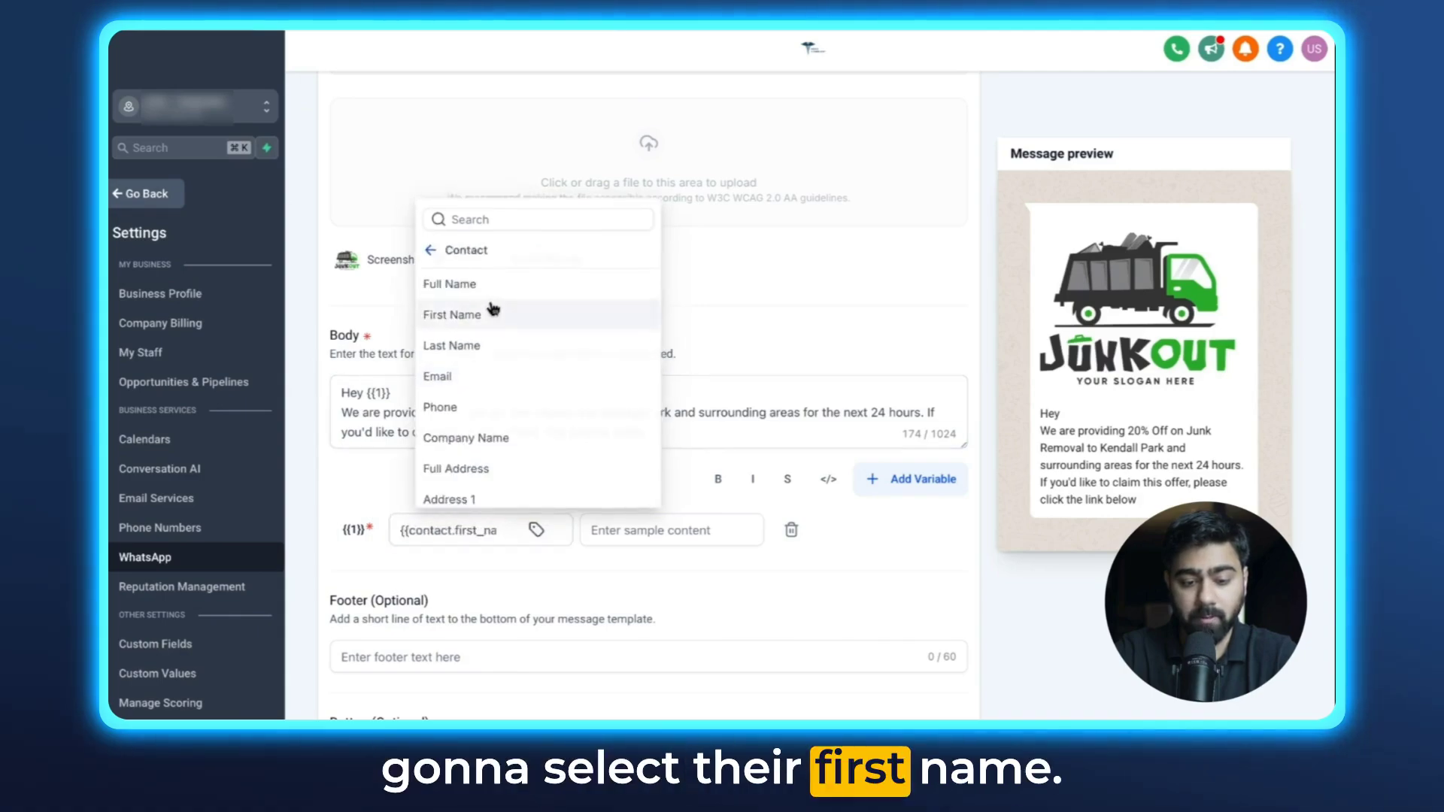
click(656, 532)
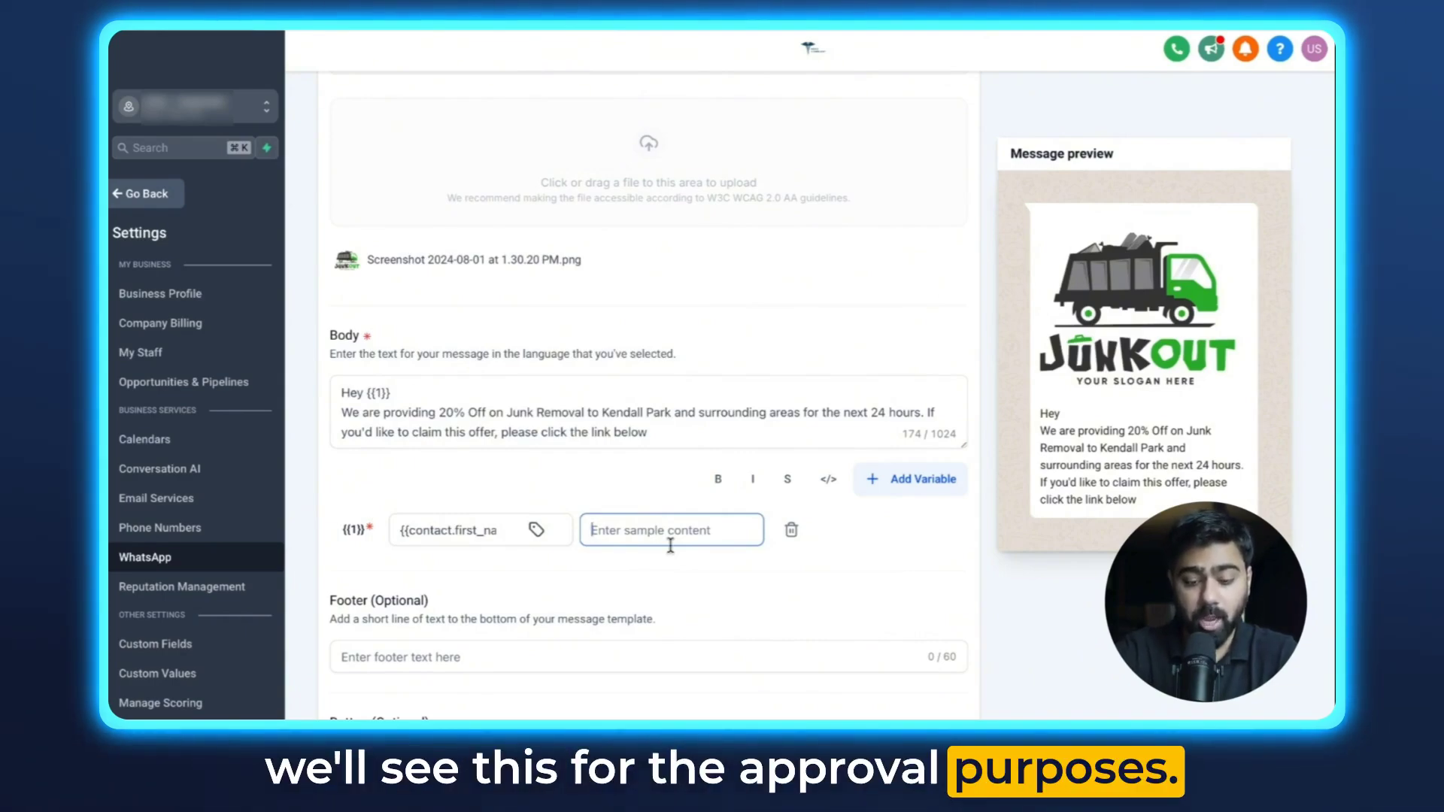
text(ohn)
click(442, 431)
drag(369, 394, 422, 393)
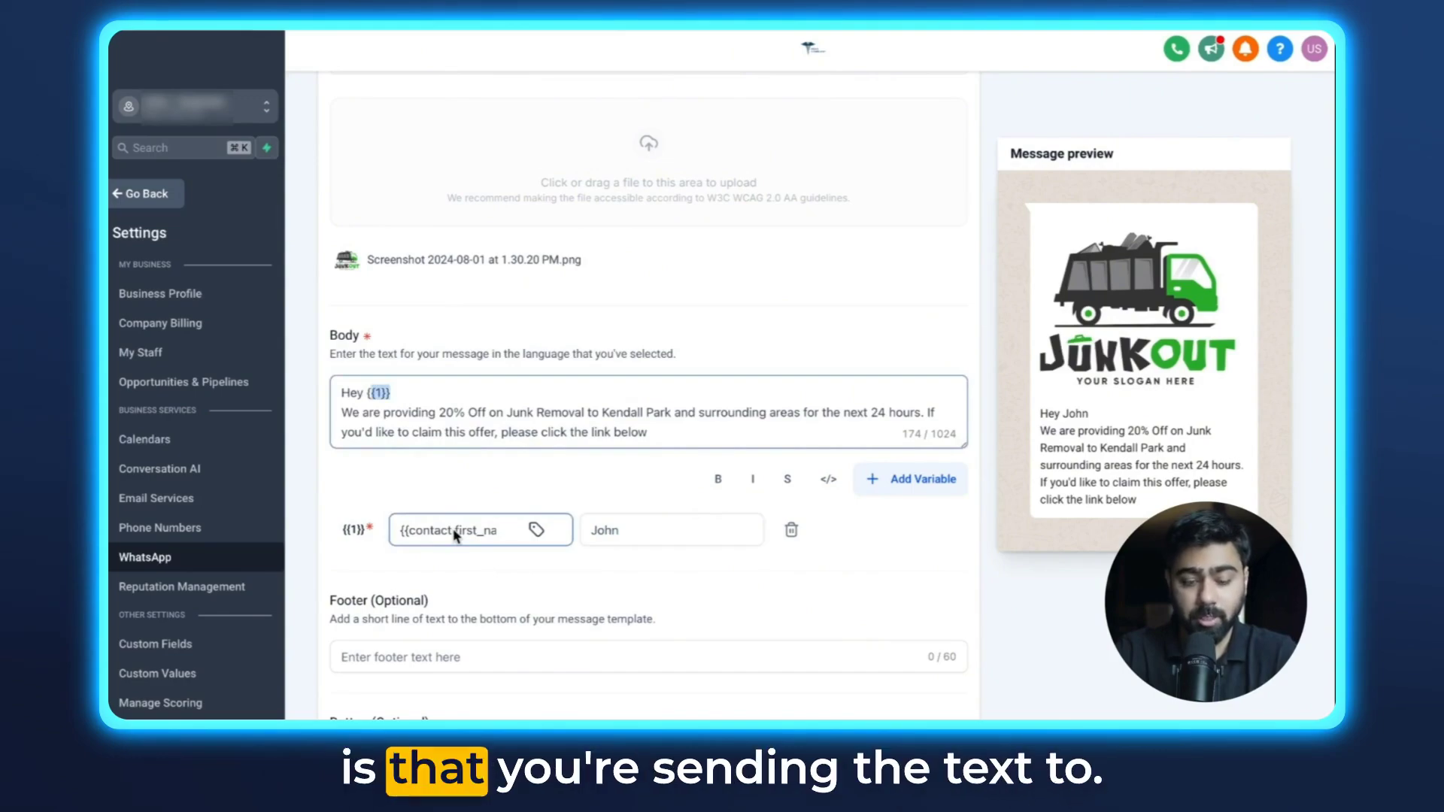
- End the body sentence with a period, leave a blank line, and add variable {{2}} on the line below
scroll(454, 534, down, 1)
click(650, 417)
text(.)
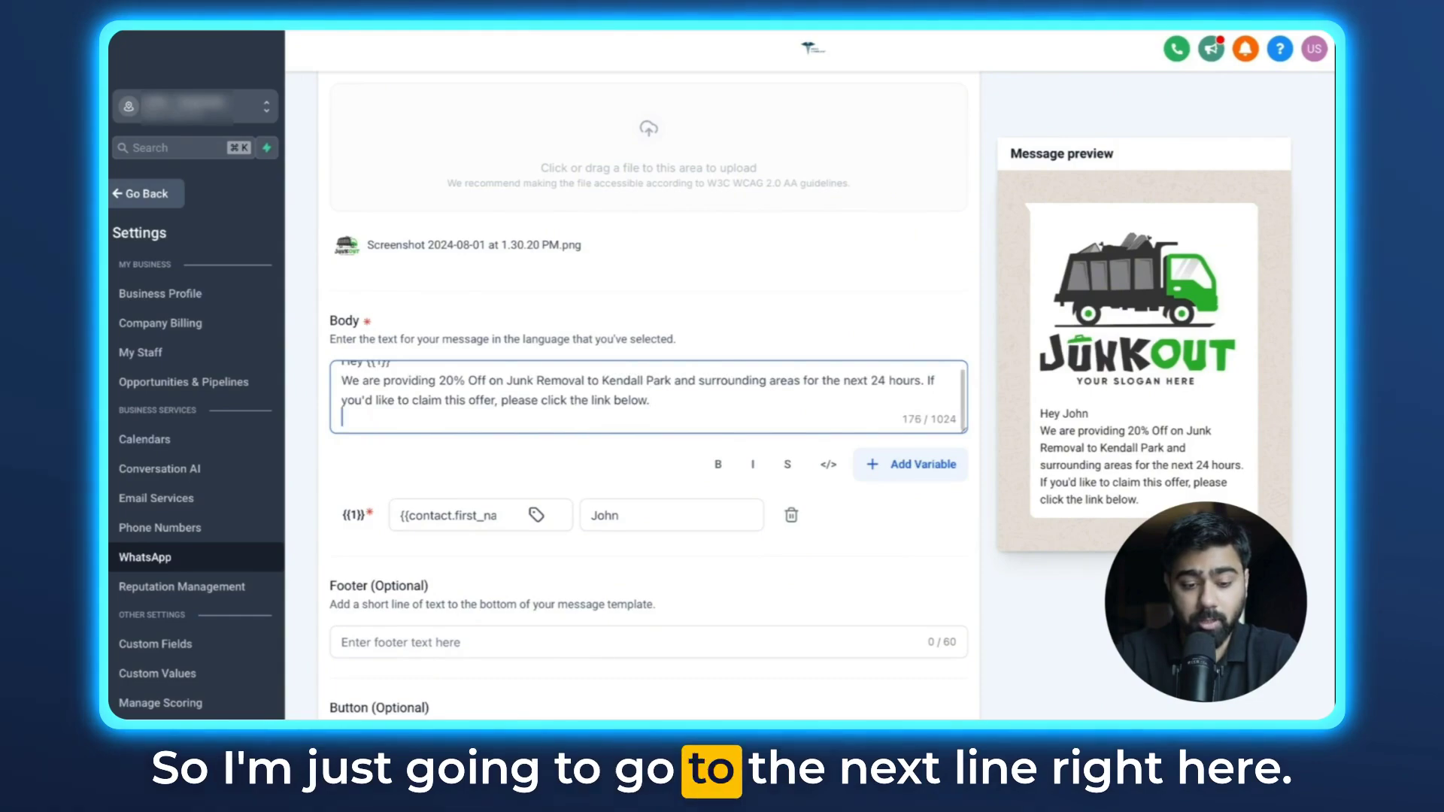
key(Return)
key(Return)
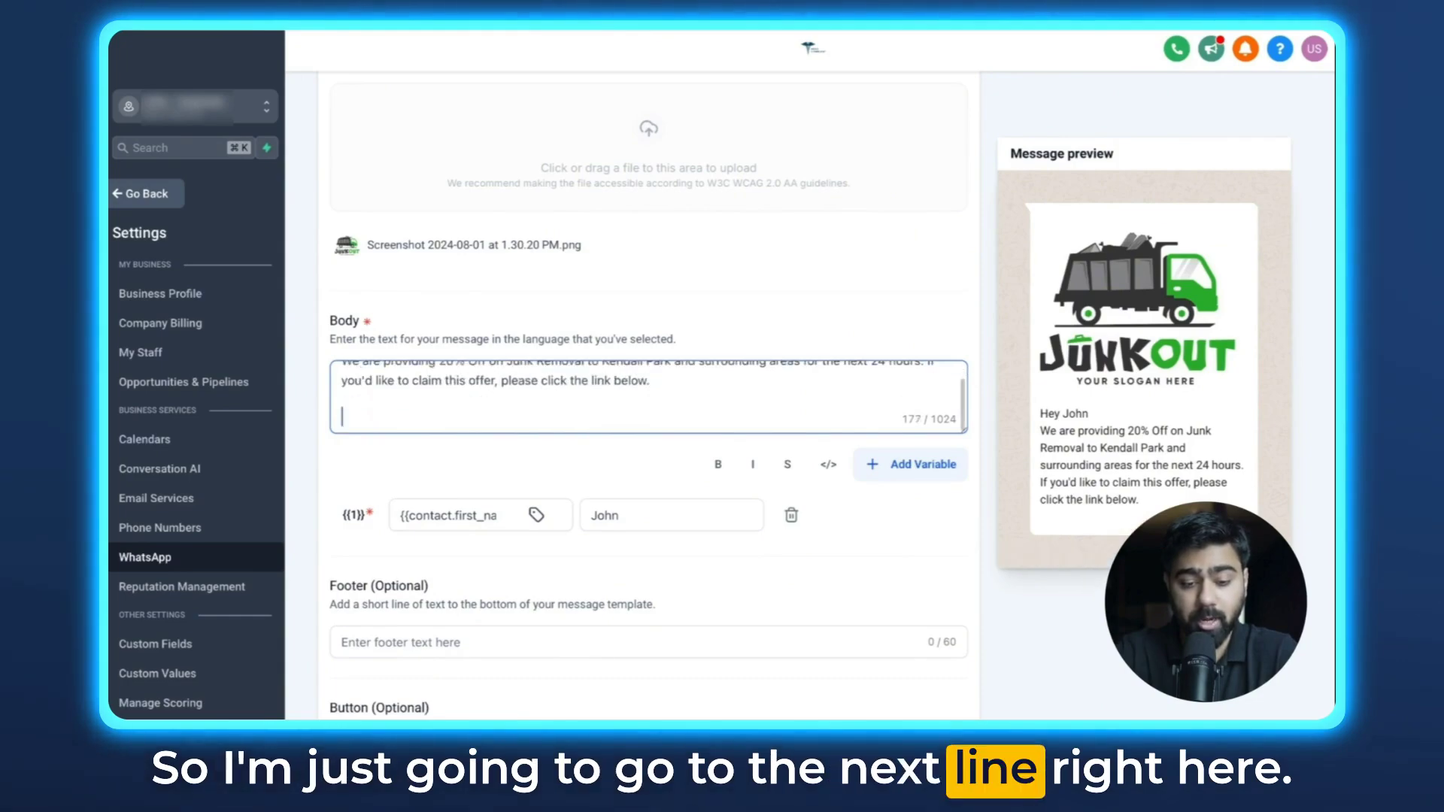
click(931, 463)
drag(381, 419, 312, 419)
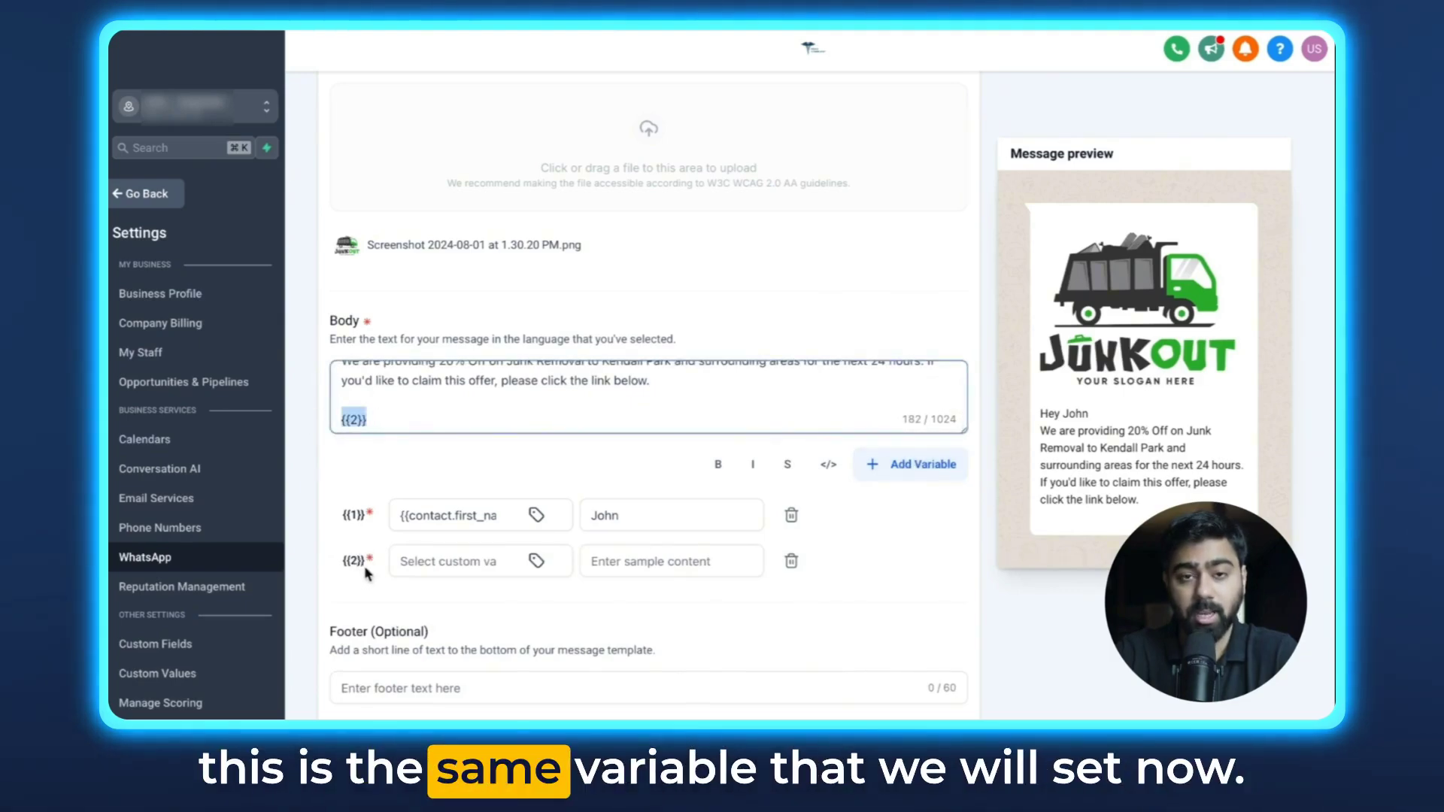
- Assign the "20% off introductory offer" trigger link to variable {{2}} and use abc.junkremoval.com as its sample content
click(537, 563)
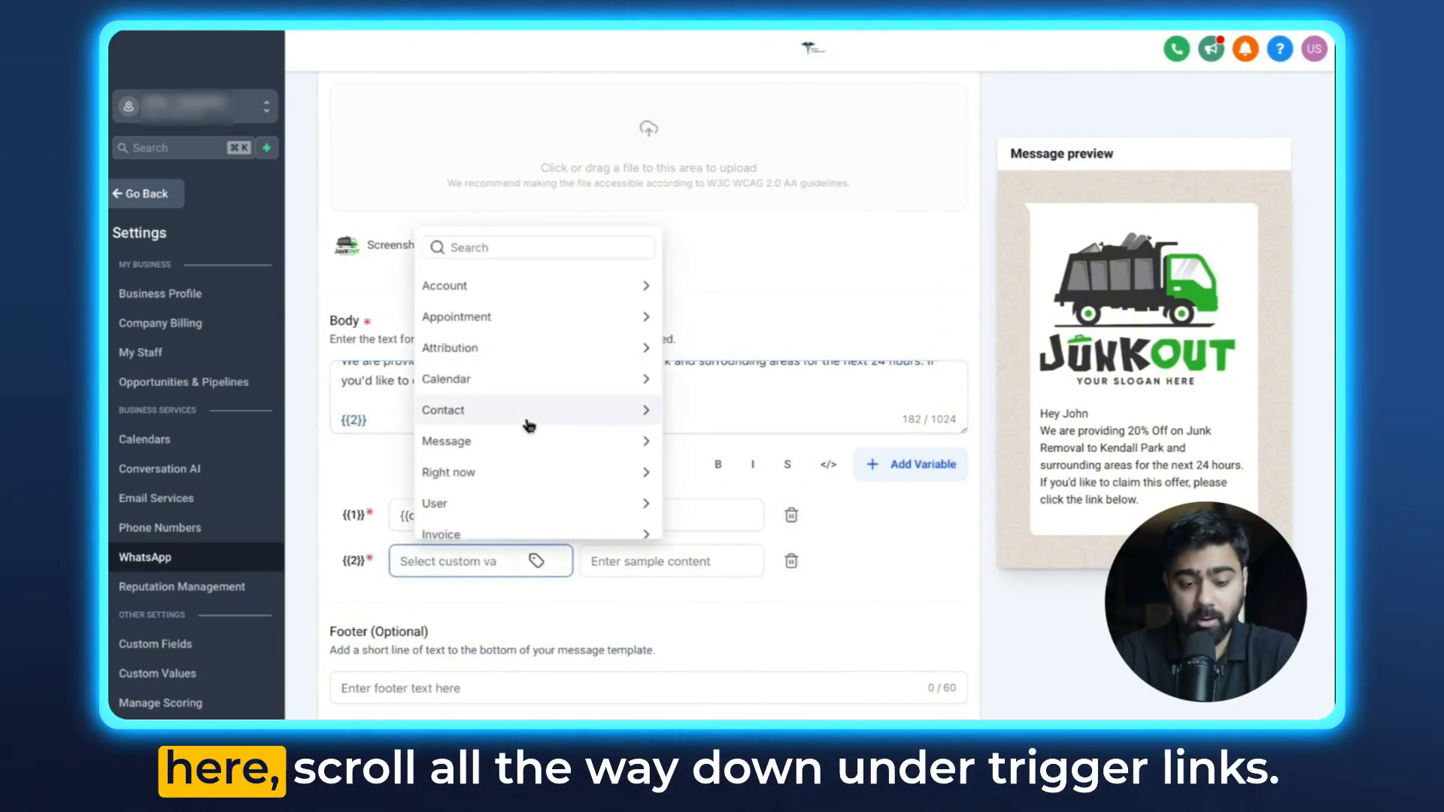
scroll(526, 422, down, 3)
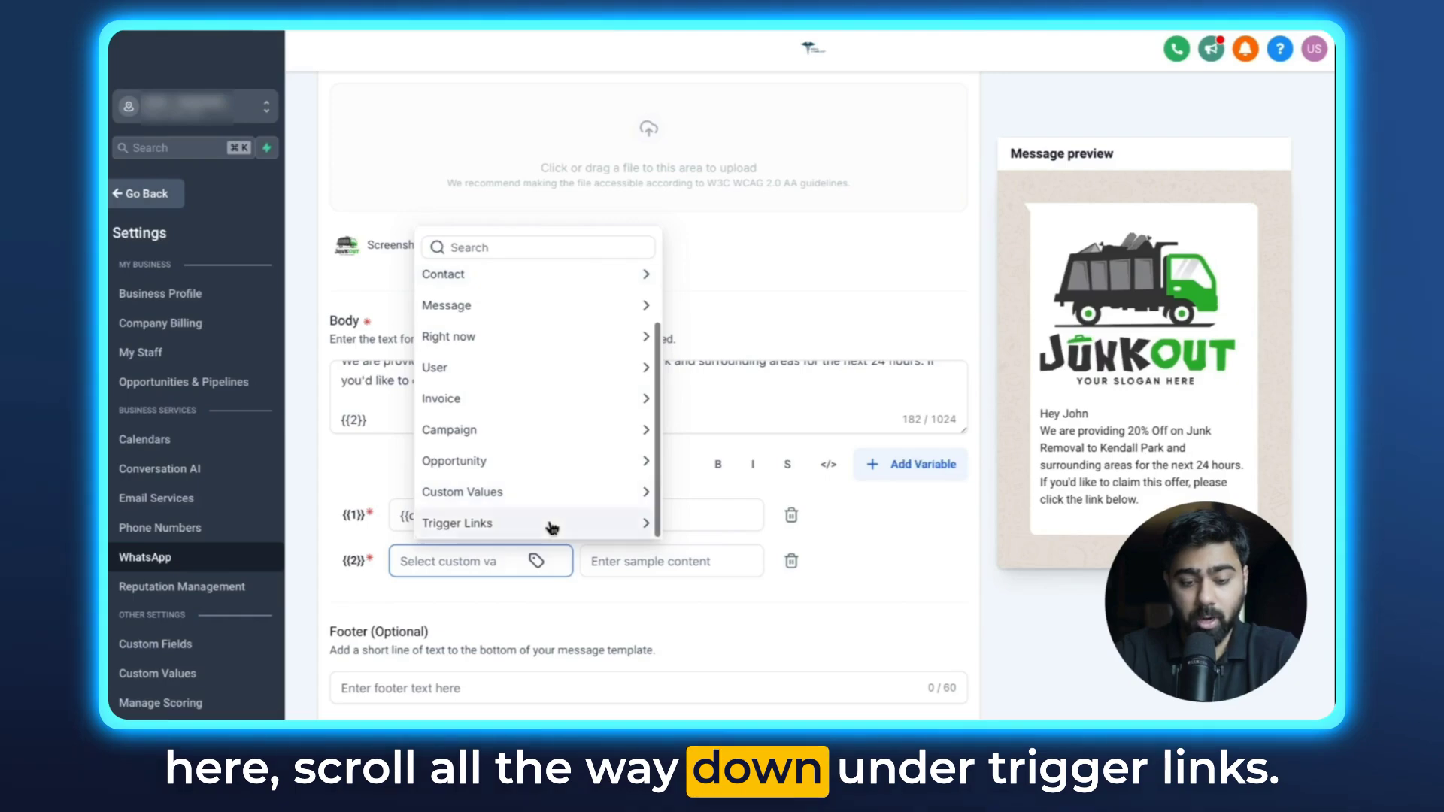
click(549, 525)
text(20%)
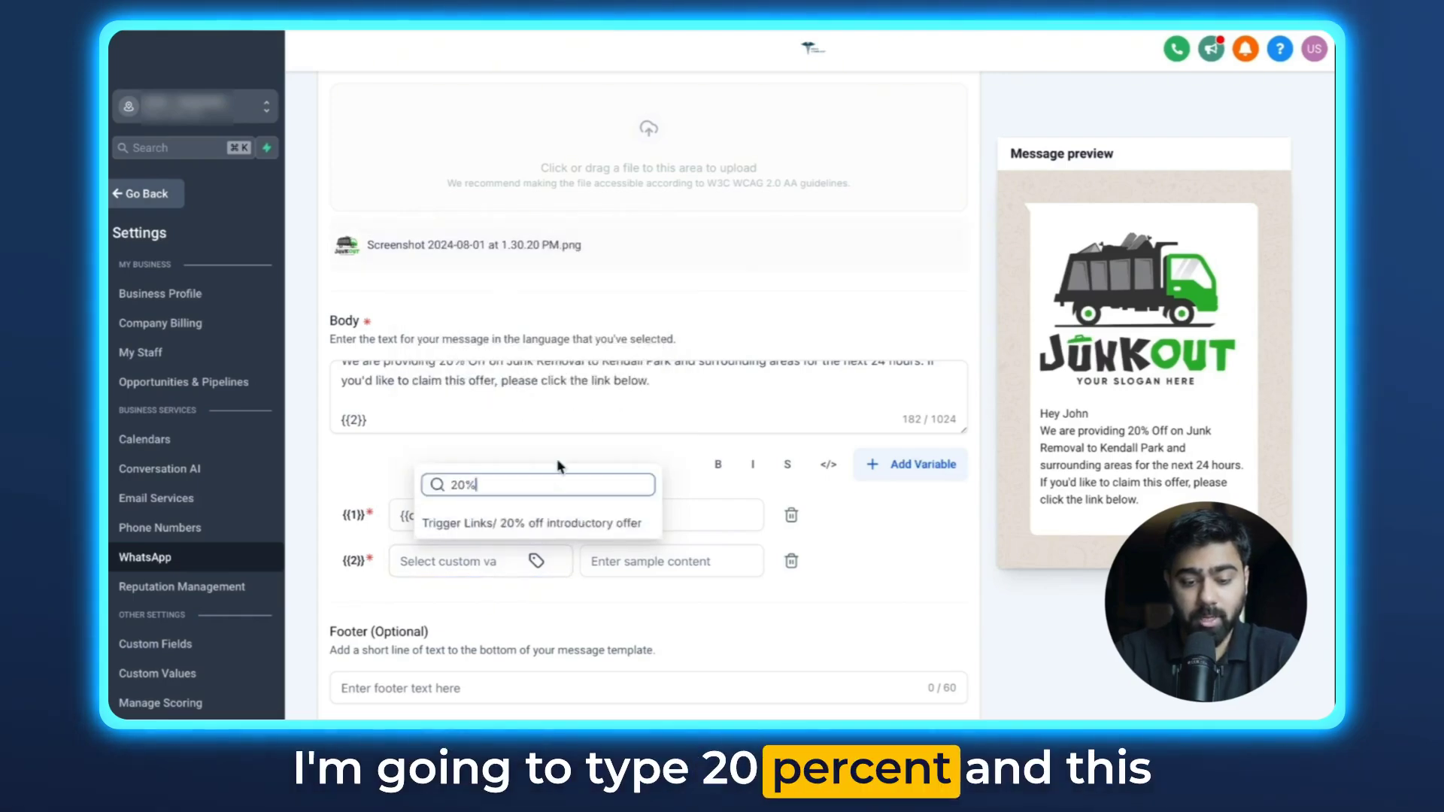
click(502, 524)
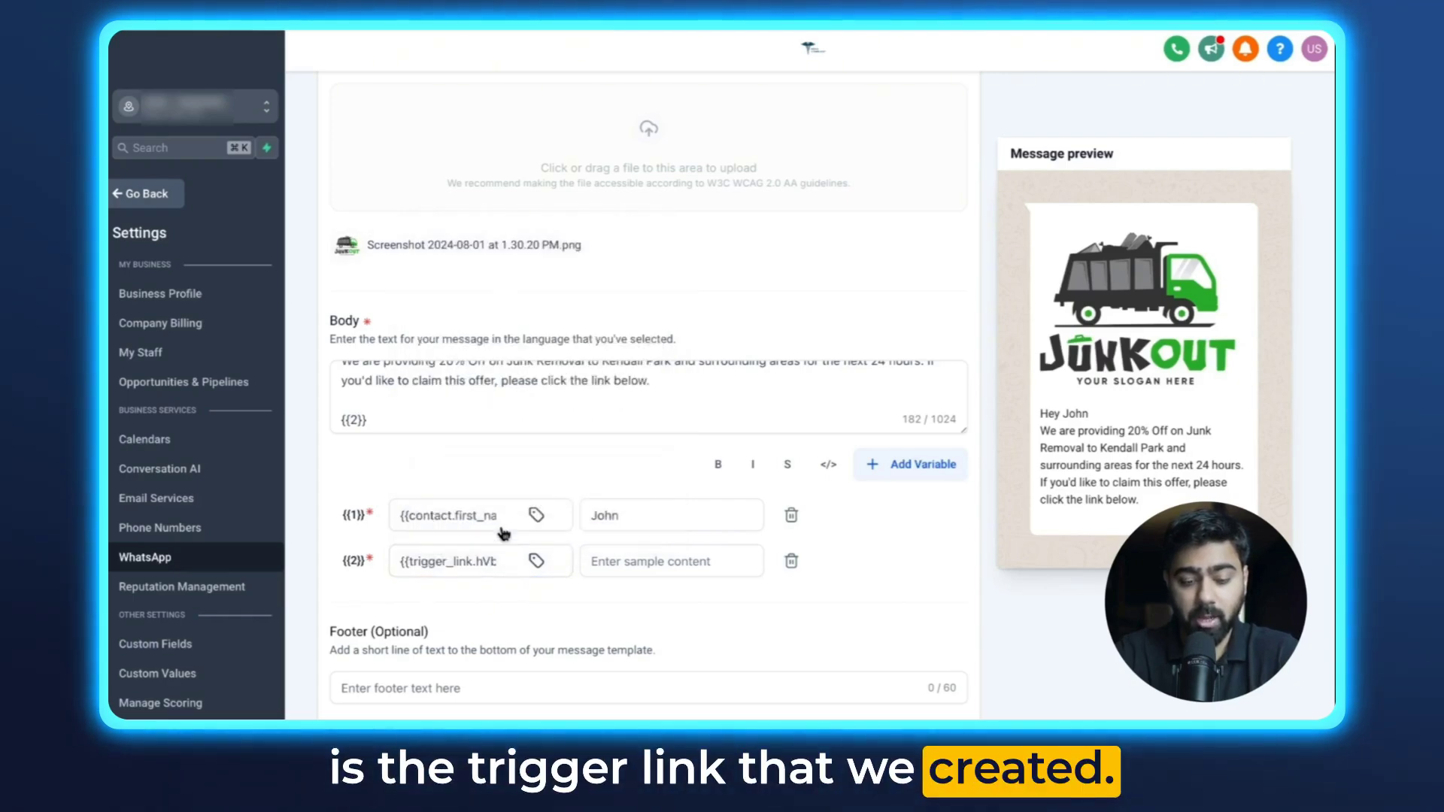
click(656, 565)
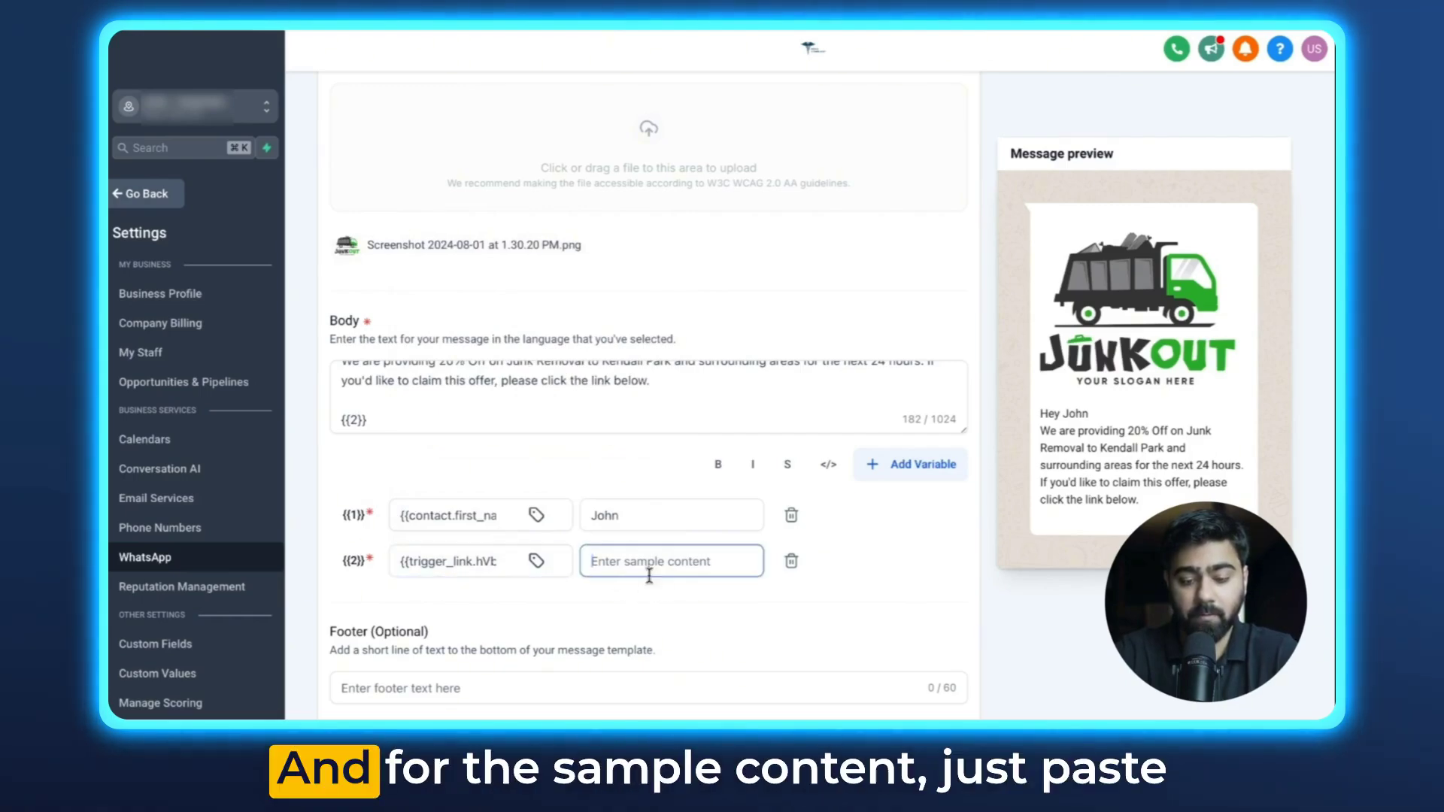
key(ctrl+v)
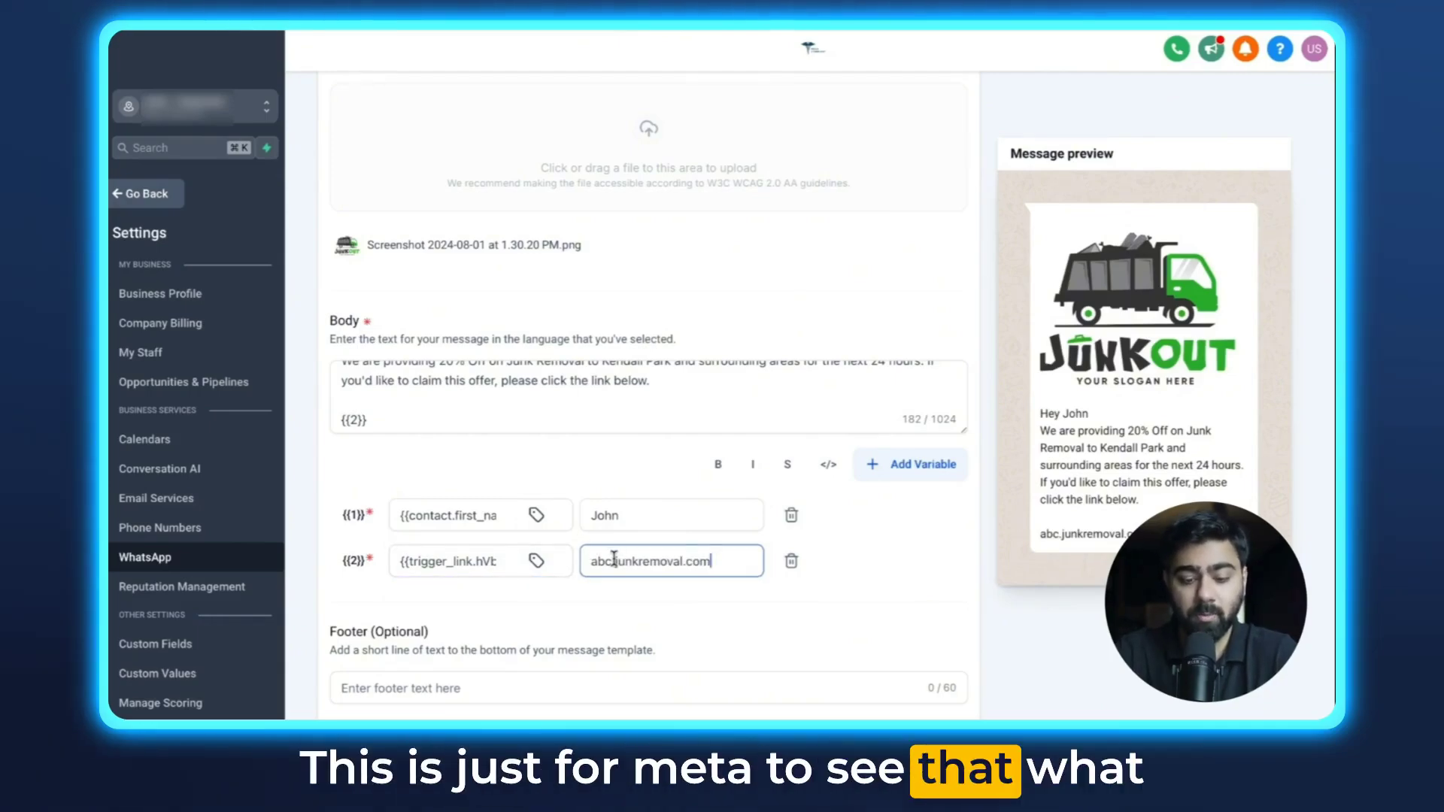
scroll(771, 416, down, 3)
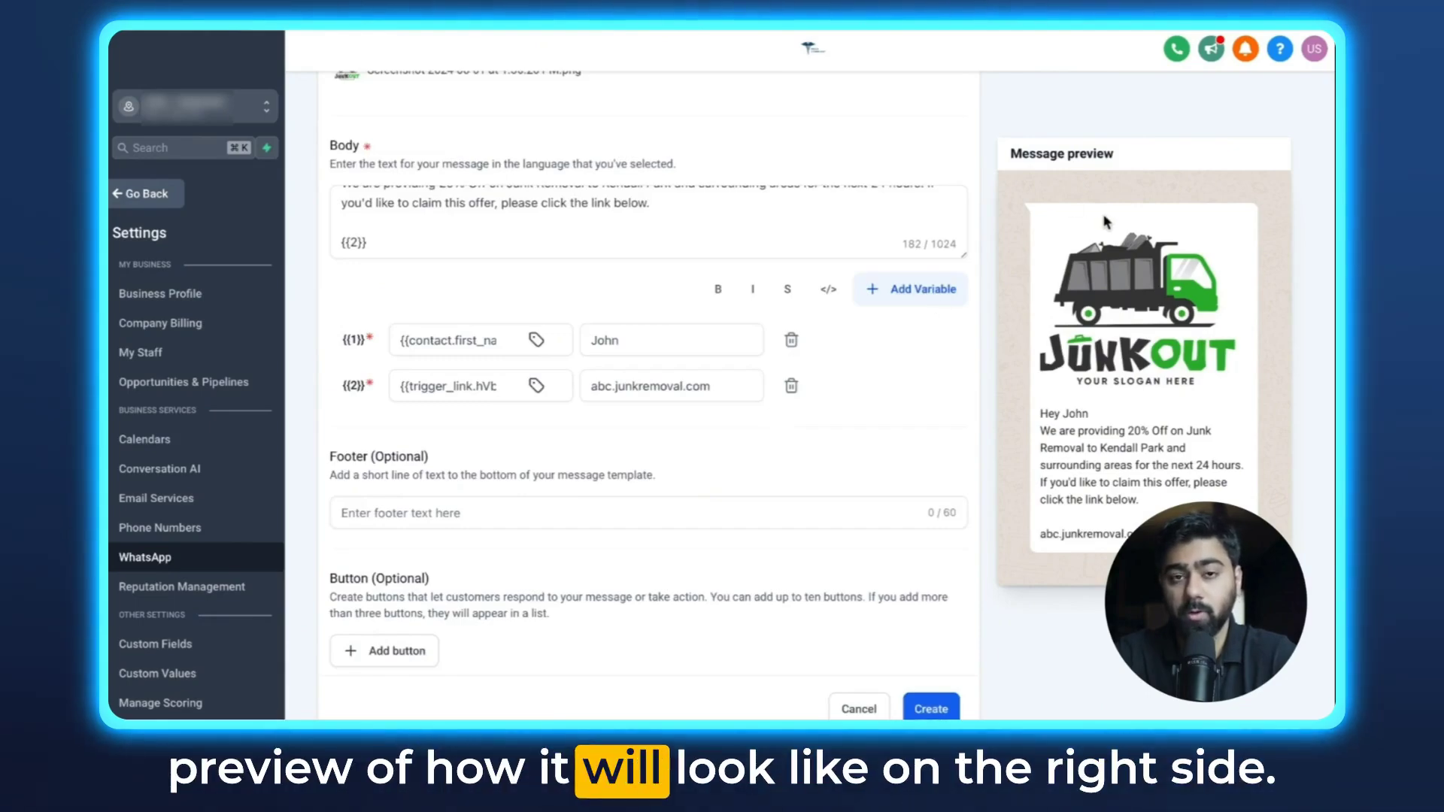
scroll(771, 398, down, 1)
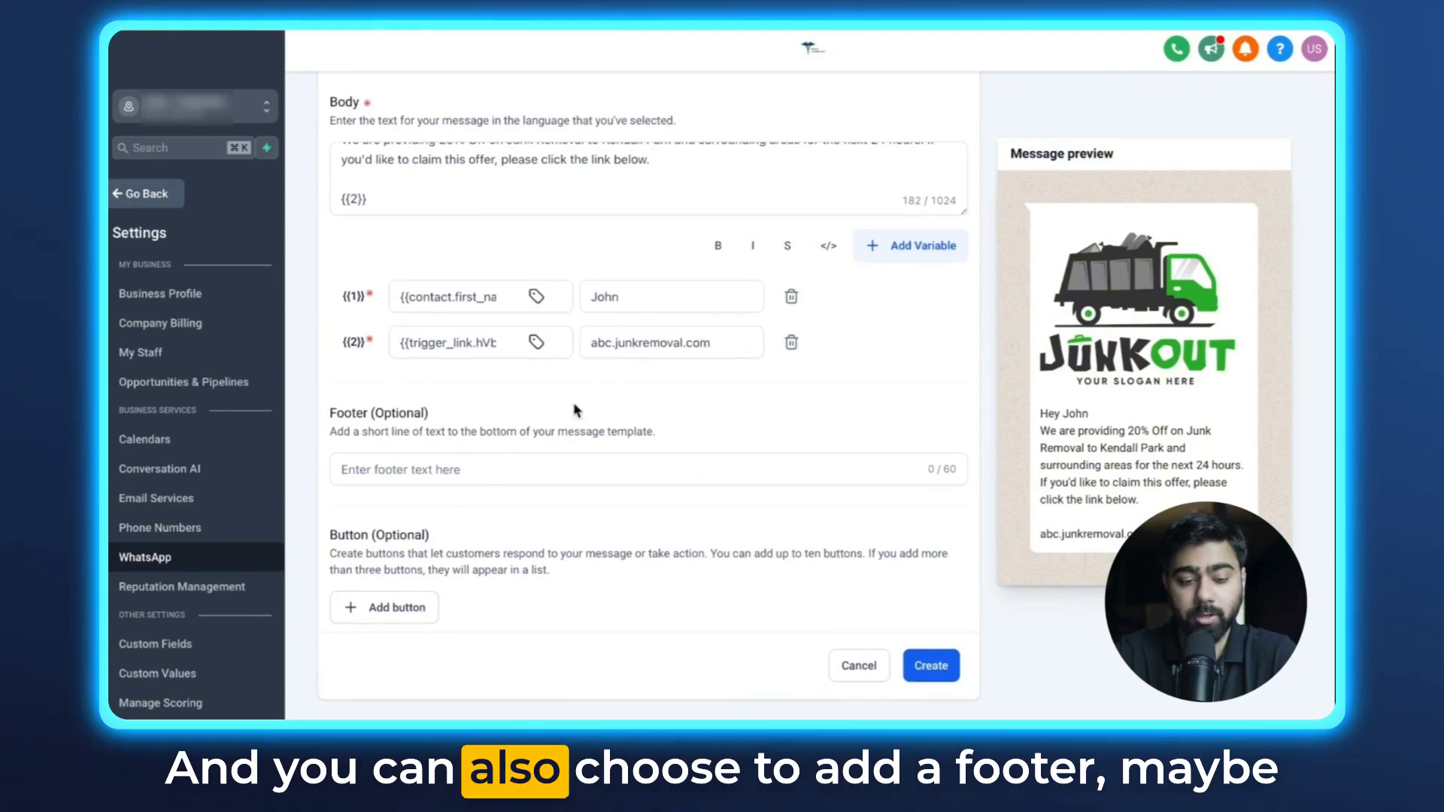
- Add a Call phone number button to the template, keeping United States (US) as country code, and enter the business phone number
click(379, 468)
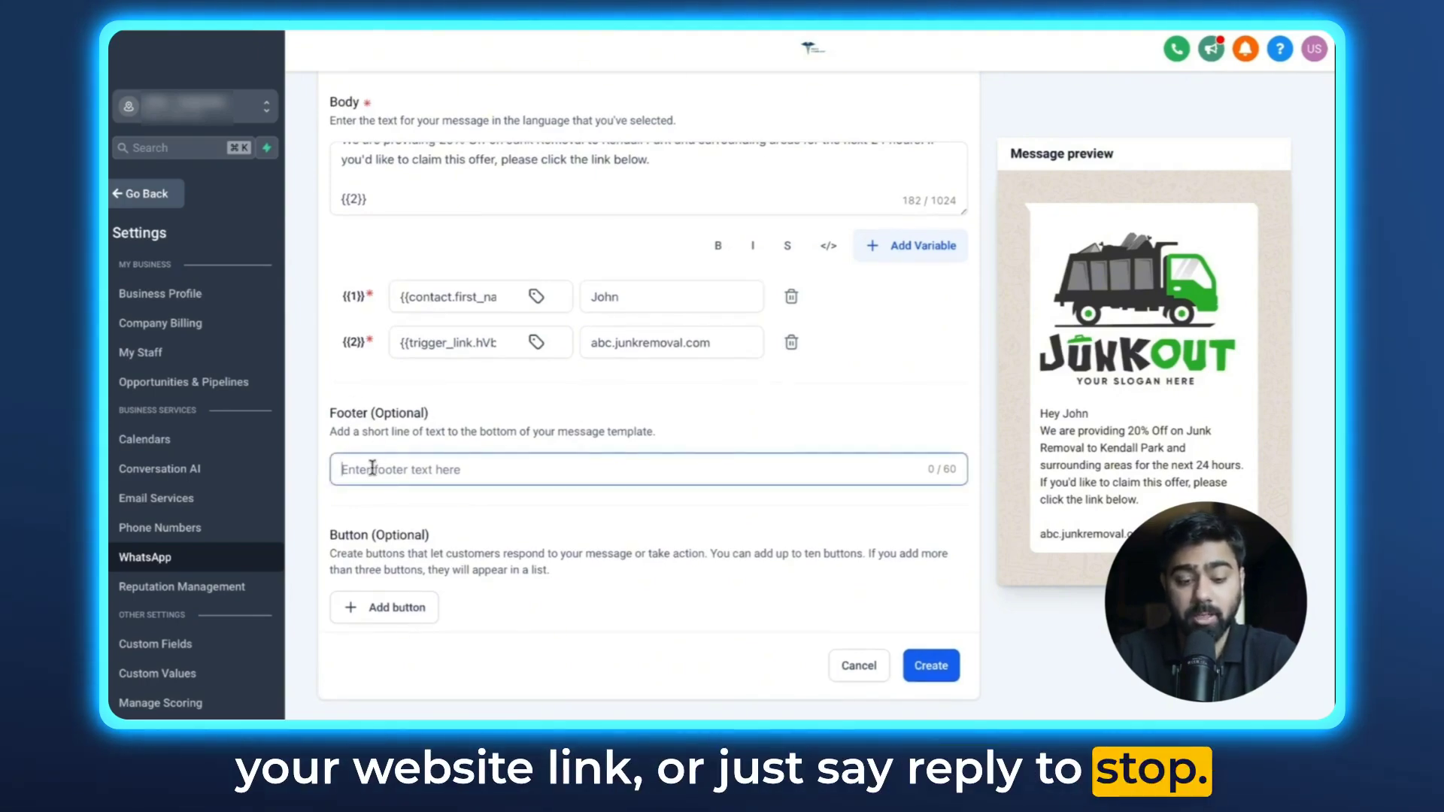
click(361, 608)
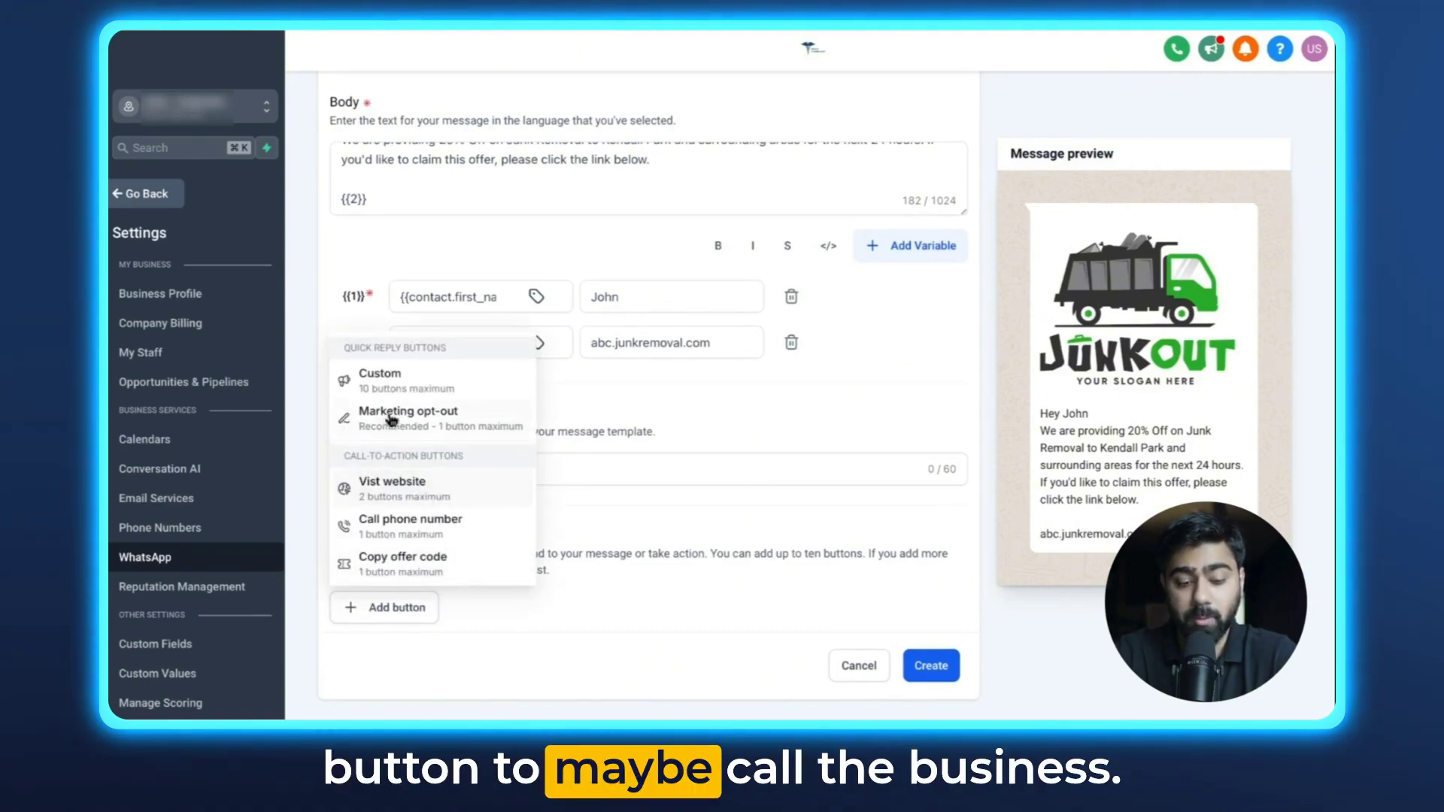
click(395, 527)
scroll(391, 527, down, 3)
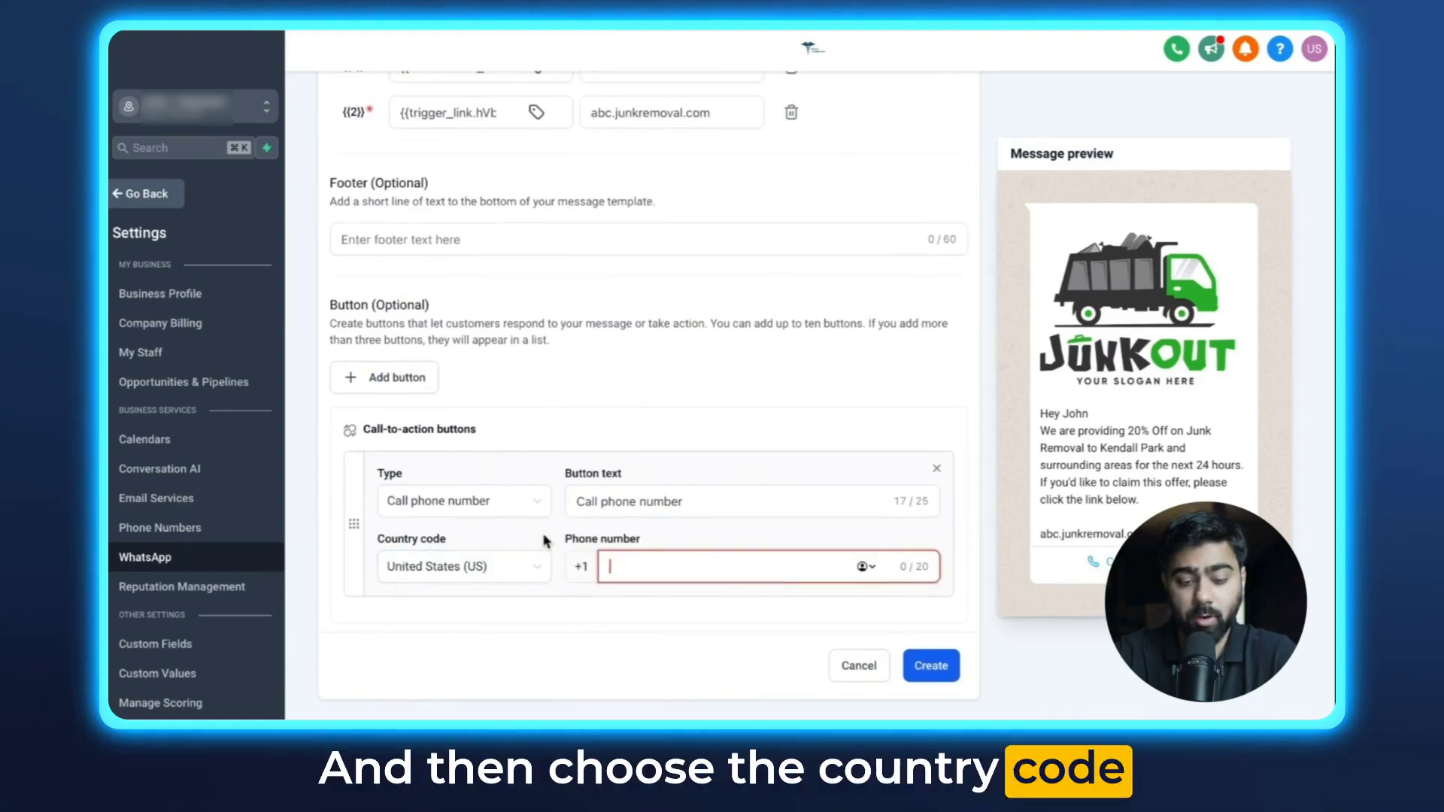
key(super+v)
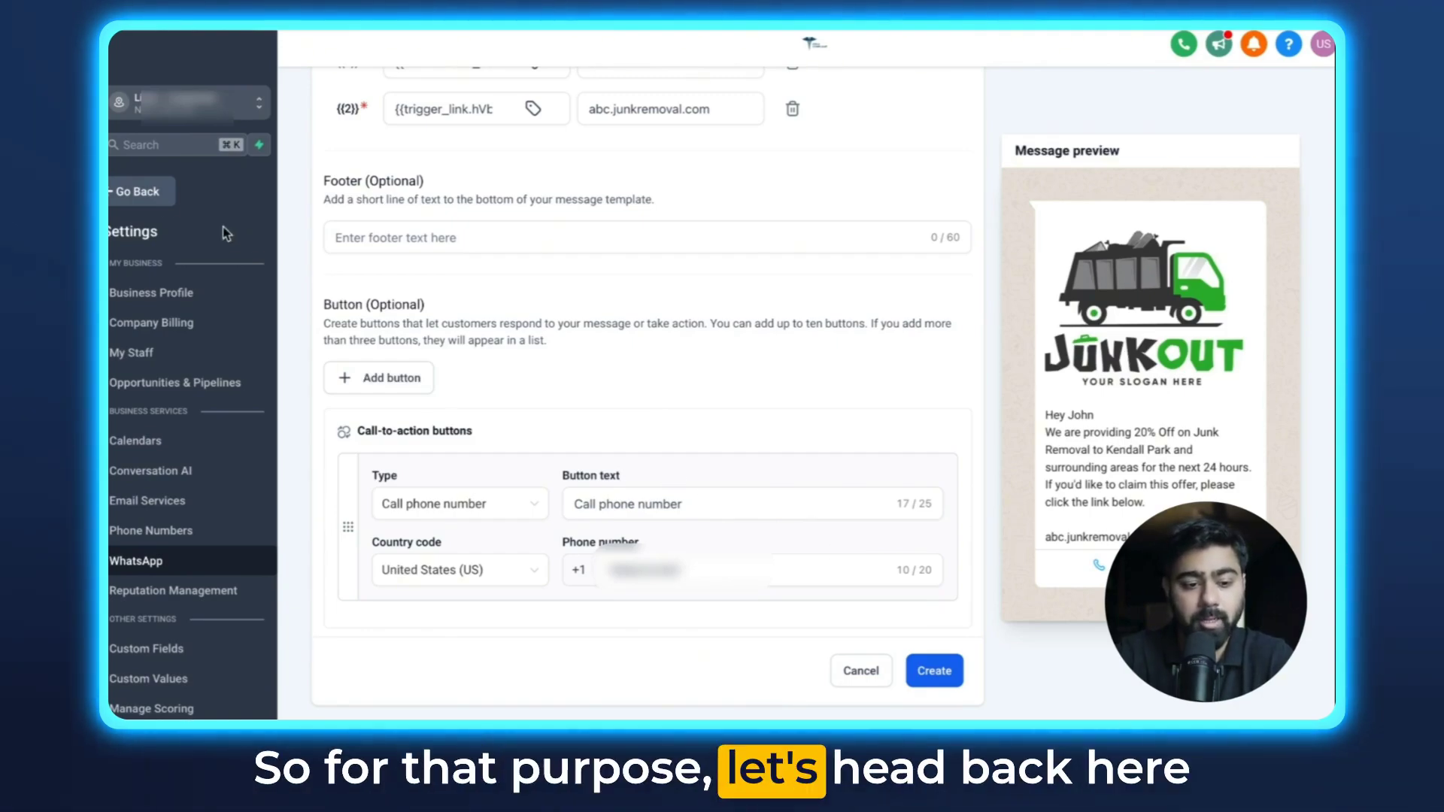
- Leave the settings and create an automation workflow from scratch named "Track 20% offer>Whatsapp"
click(148, 194)
click(173, 466)
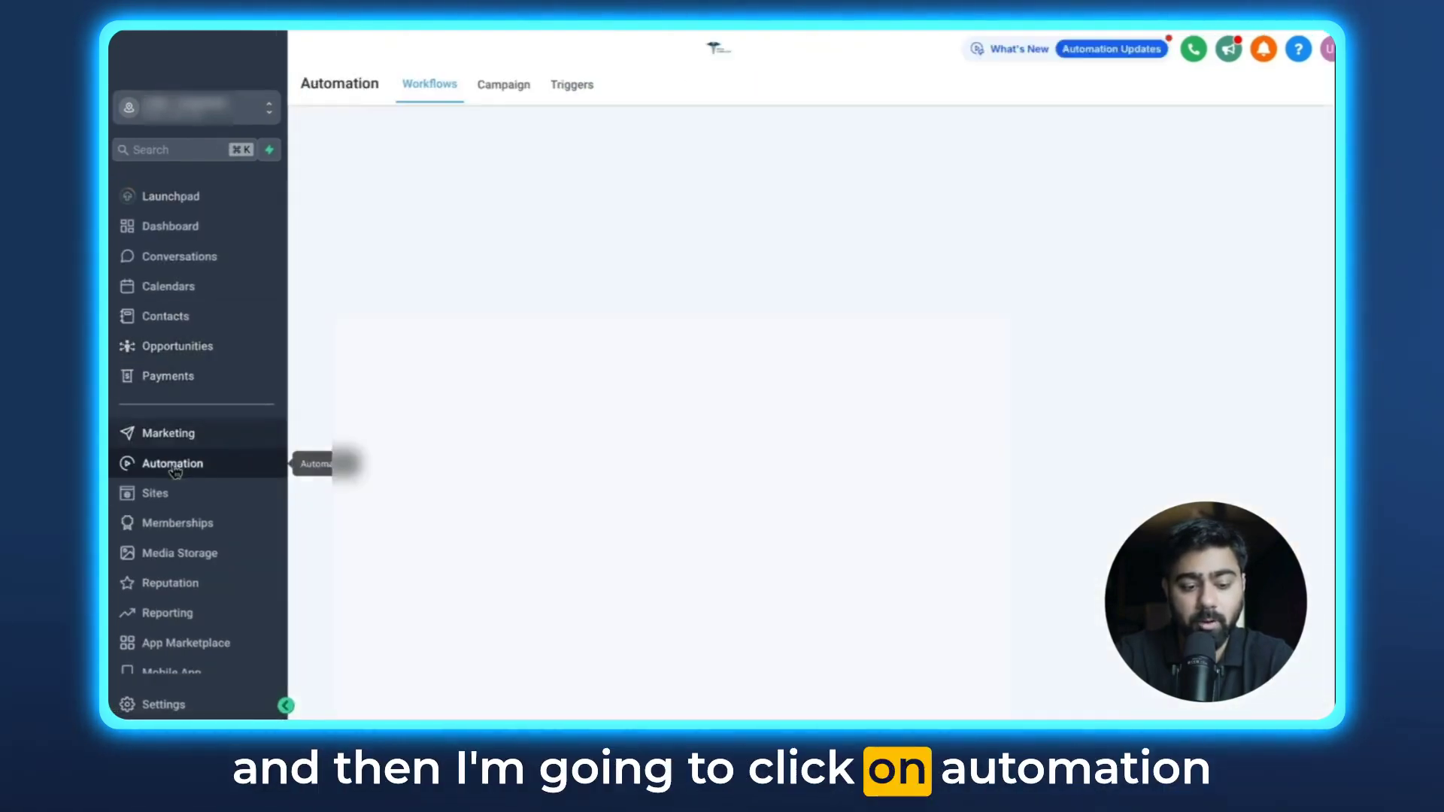
click(1264, 149)
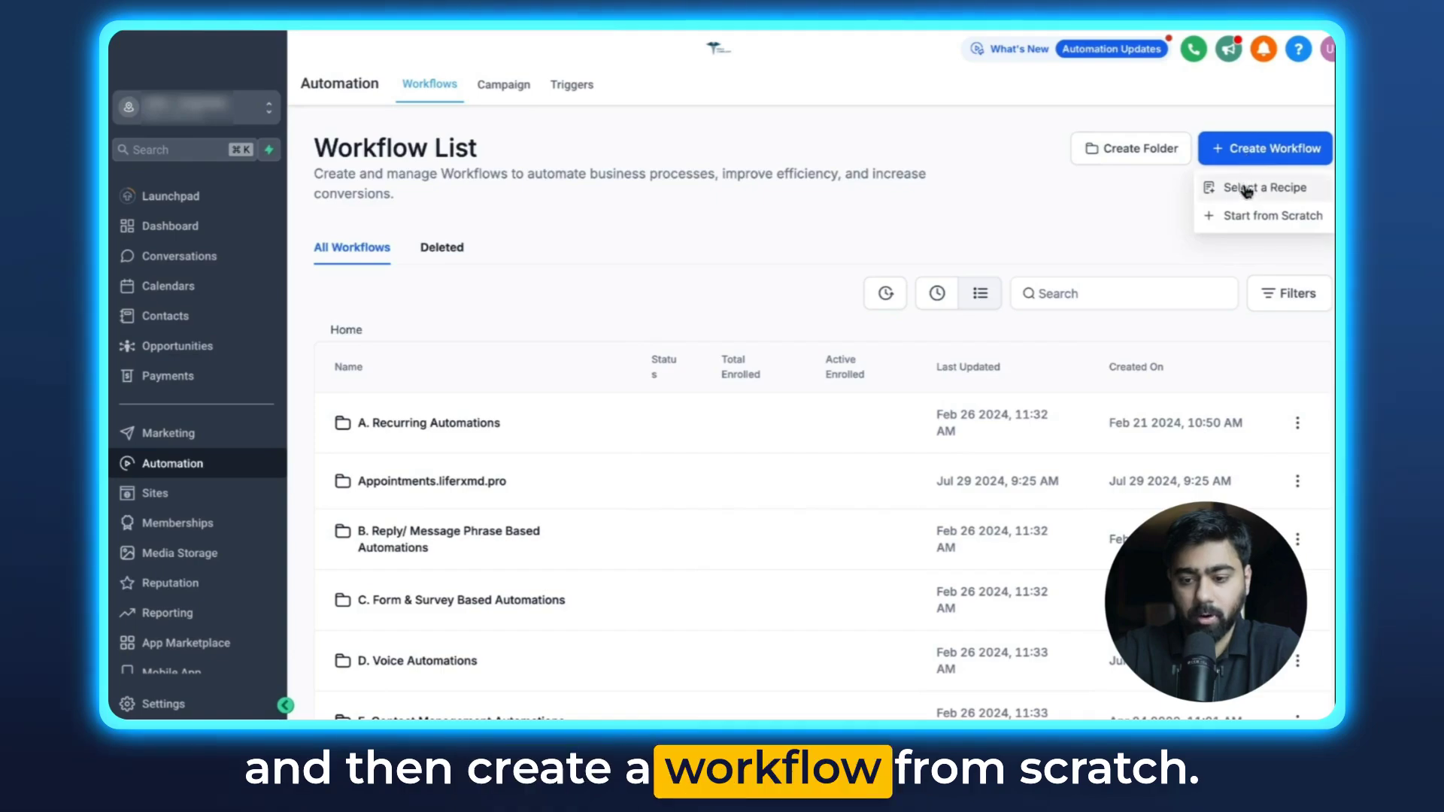
click(1244, 216)
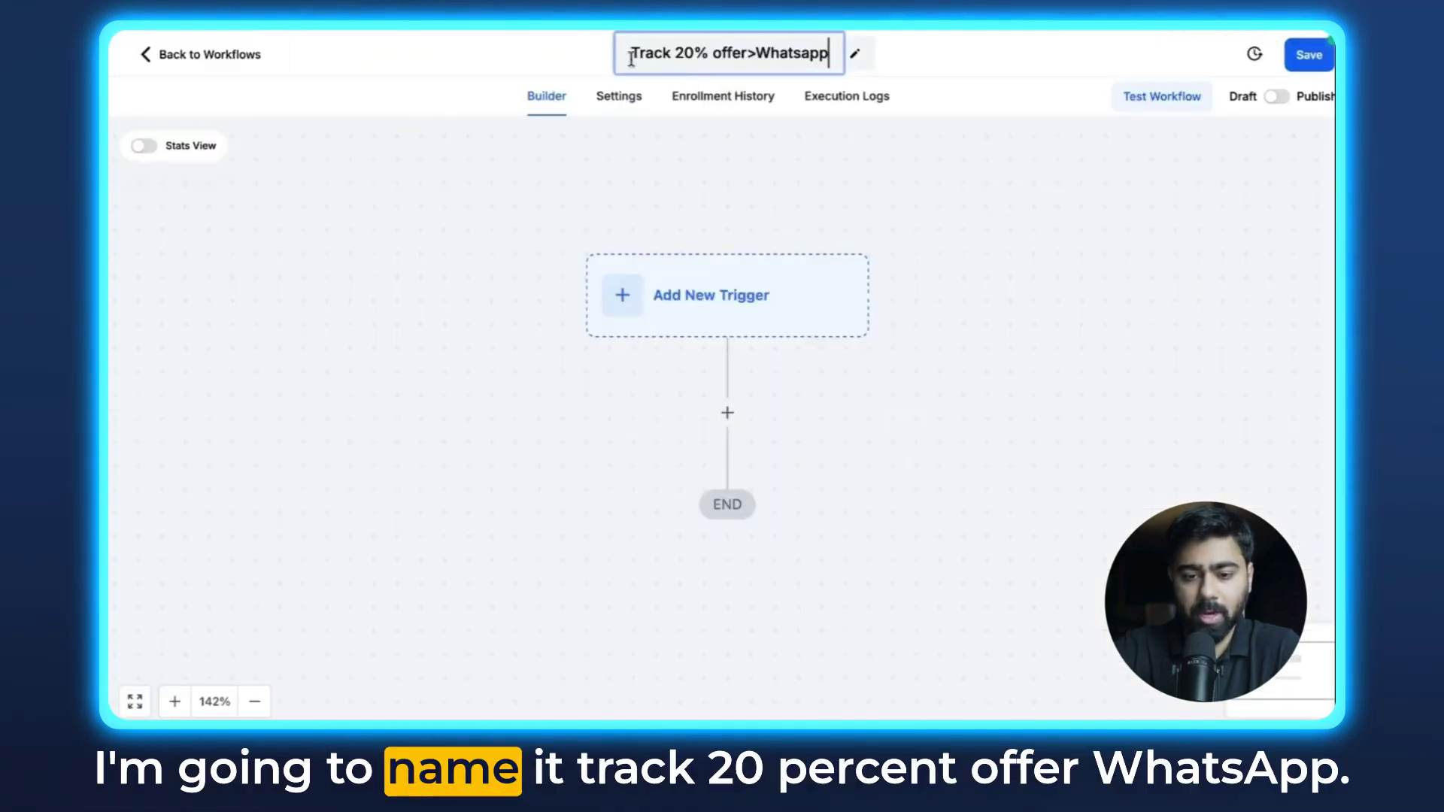
click(678, 151)
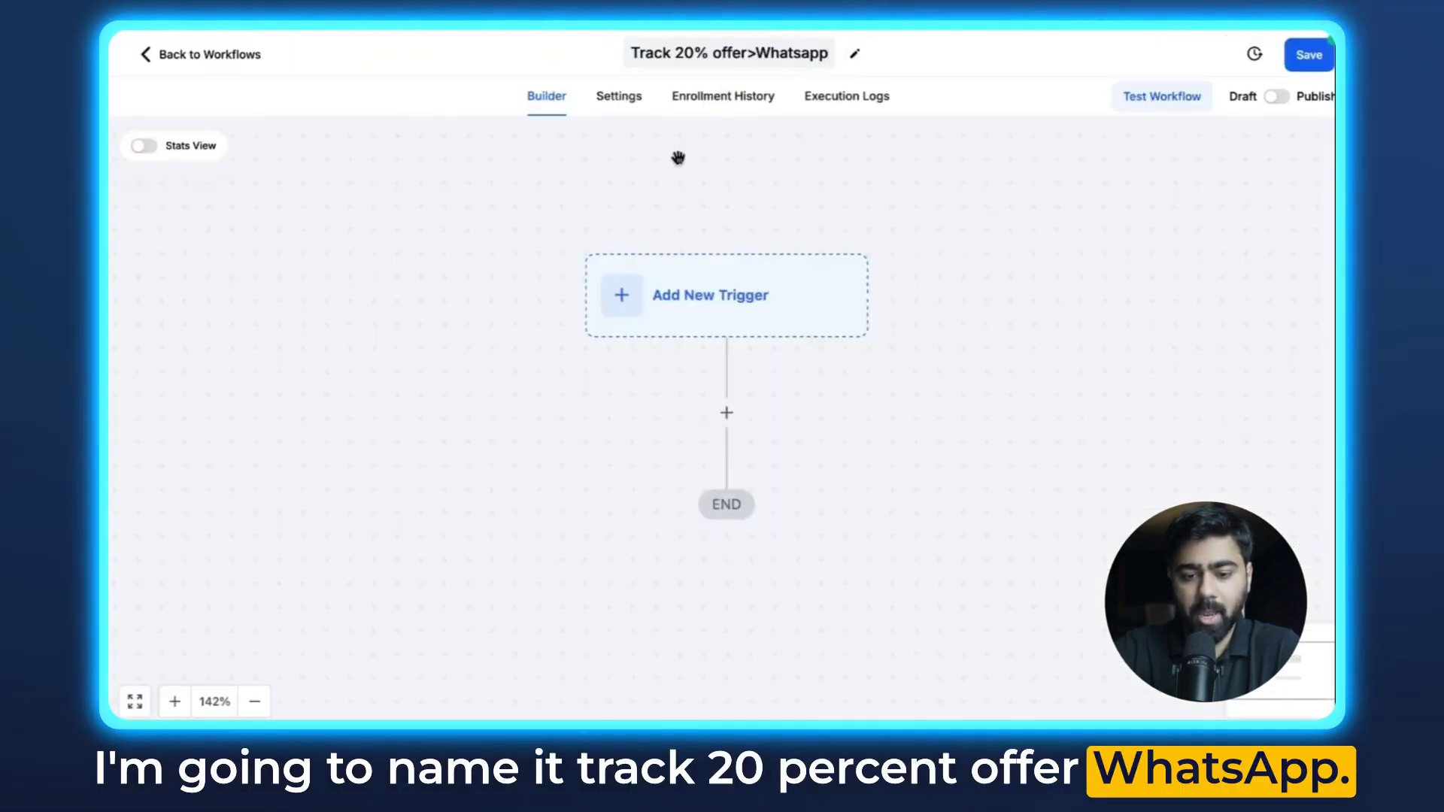
- Add a Trigger Link Clicked trigger filtered to the "20% off introductory offer" trigger link and save it
click(700, 298)
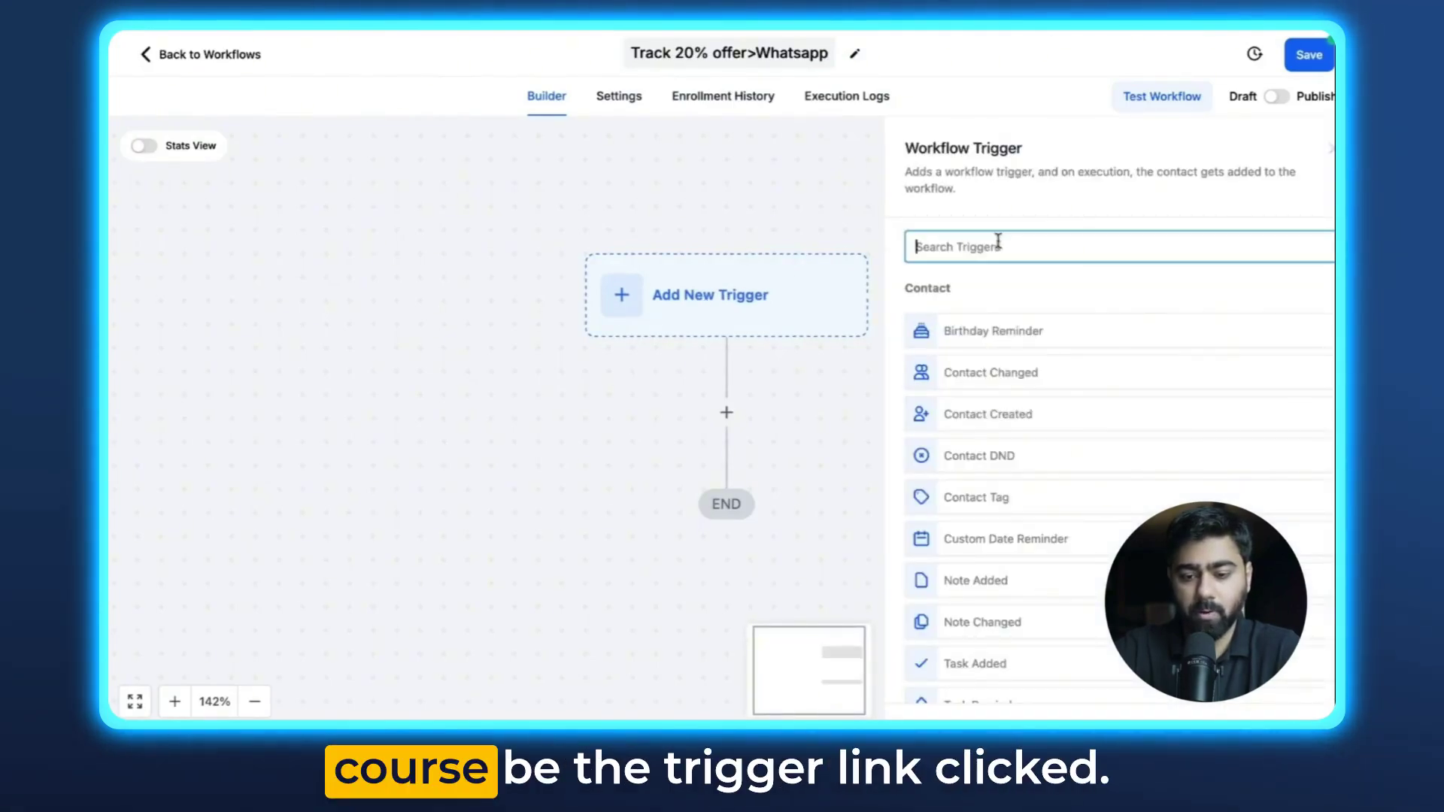
text(trig)
click(1025, 329)
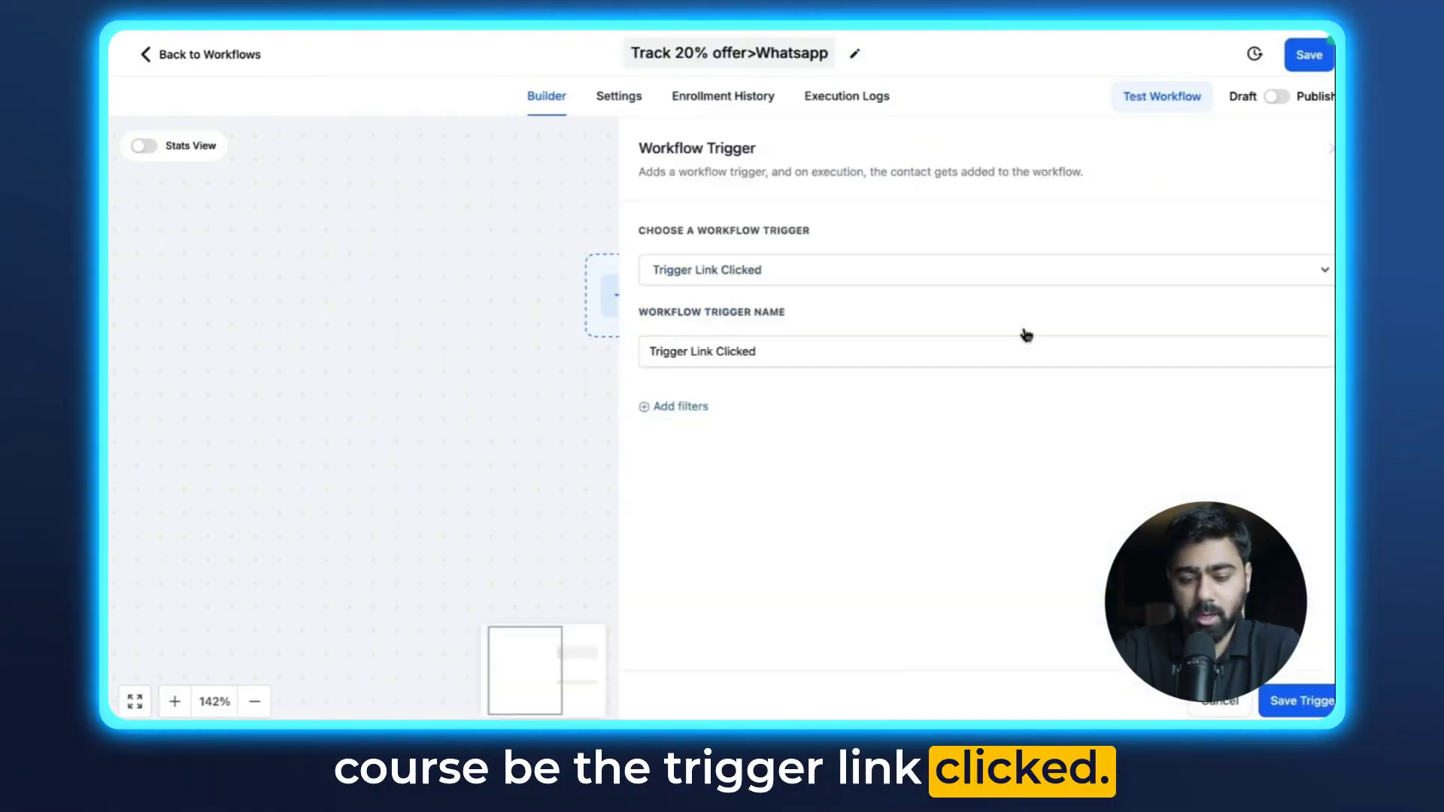
click(683, 408)
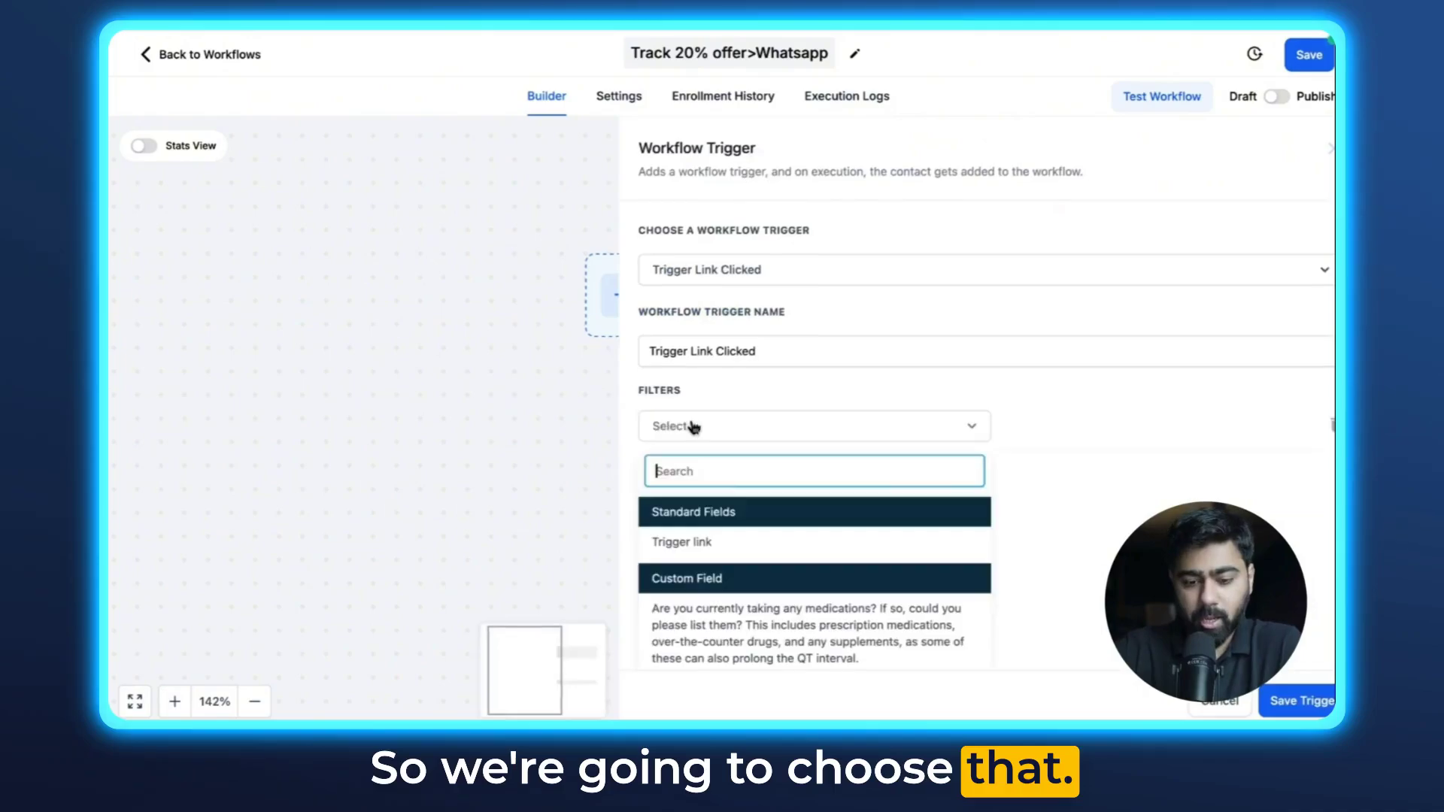
click(696, 543)
click(1022, 437)
text(20% off introductory offer)
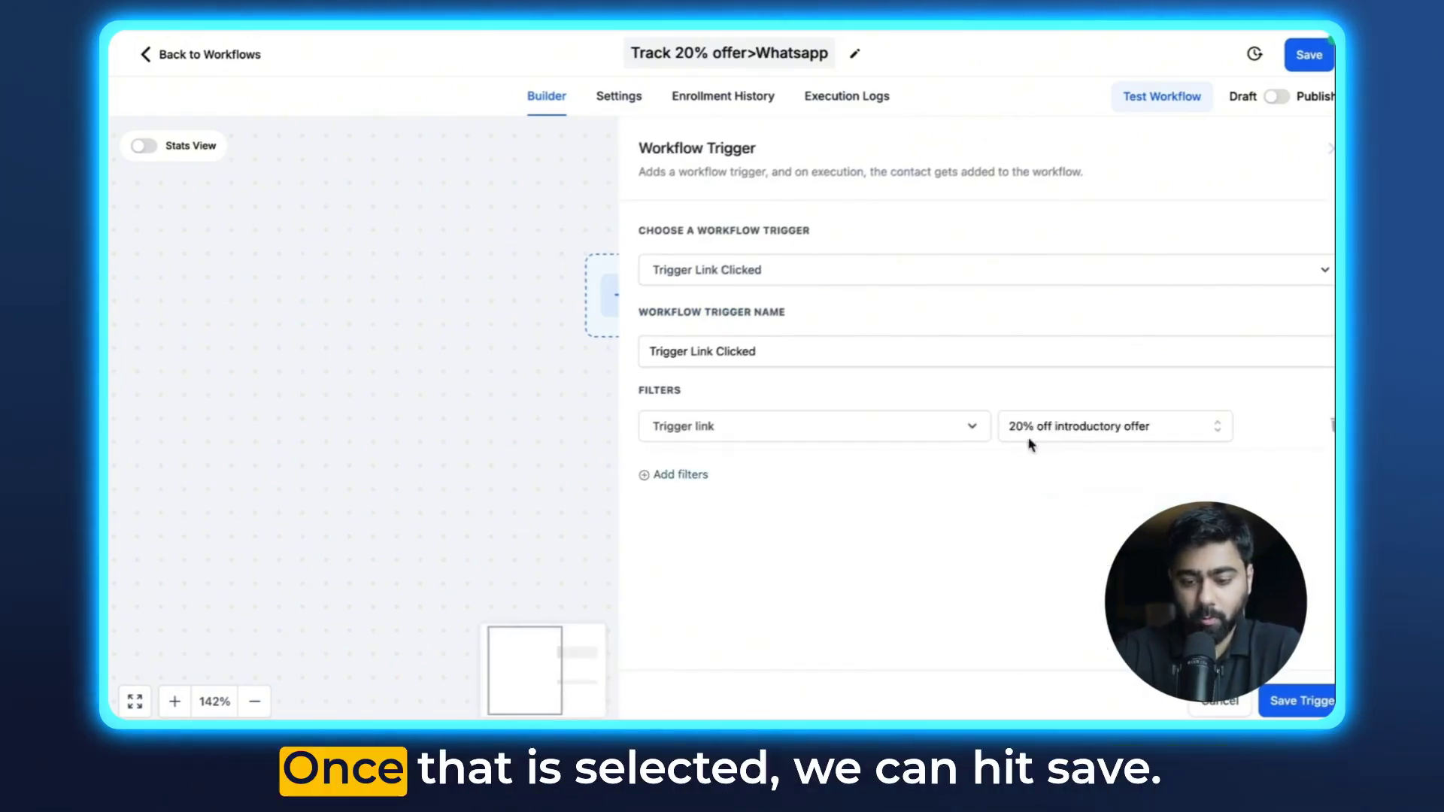
click(1292, 701)
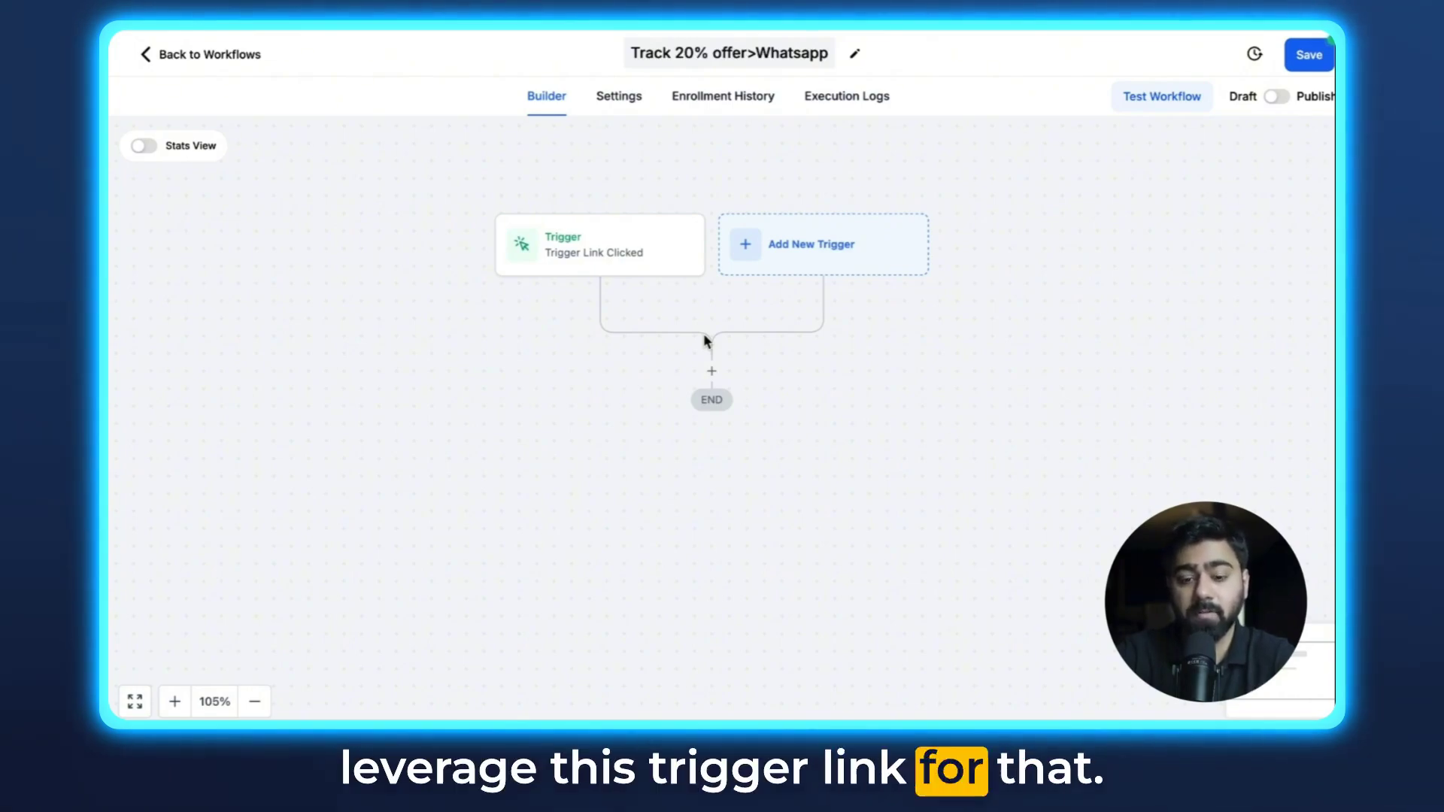
- Add a Wait action below the trigger with a time delay of 10 minutes and save it
click(711, 371)
text(wait)
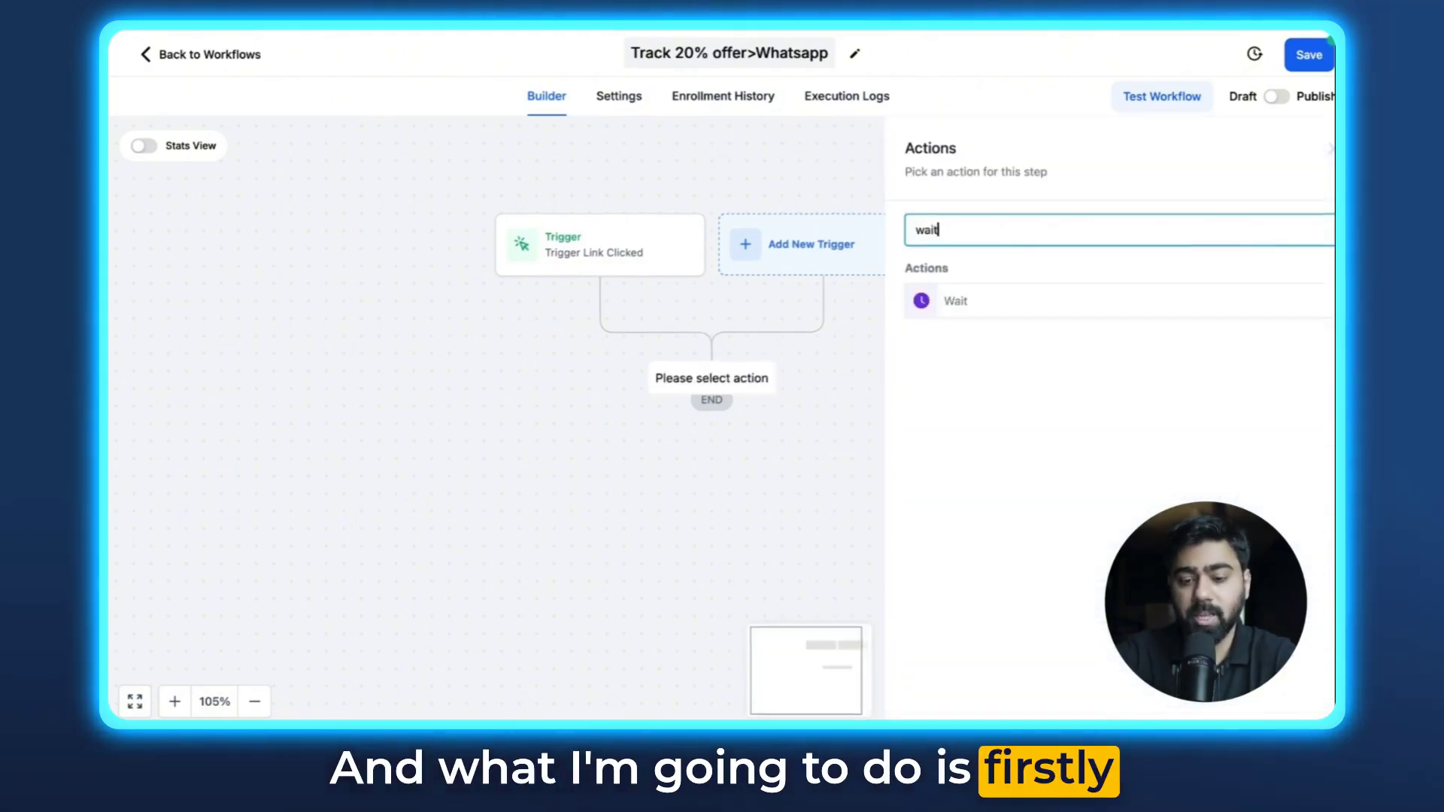
click(945, 316)
key(BackSpace)
text(10)
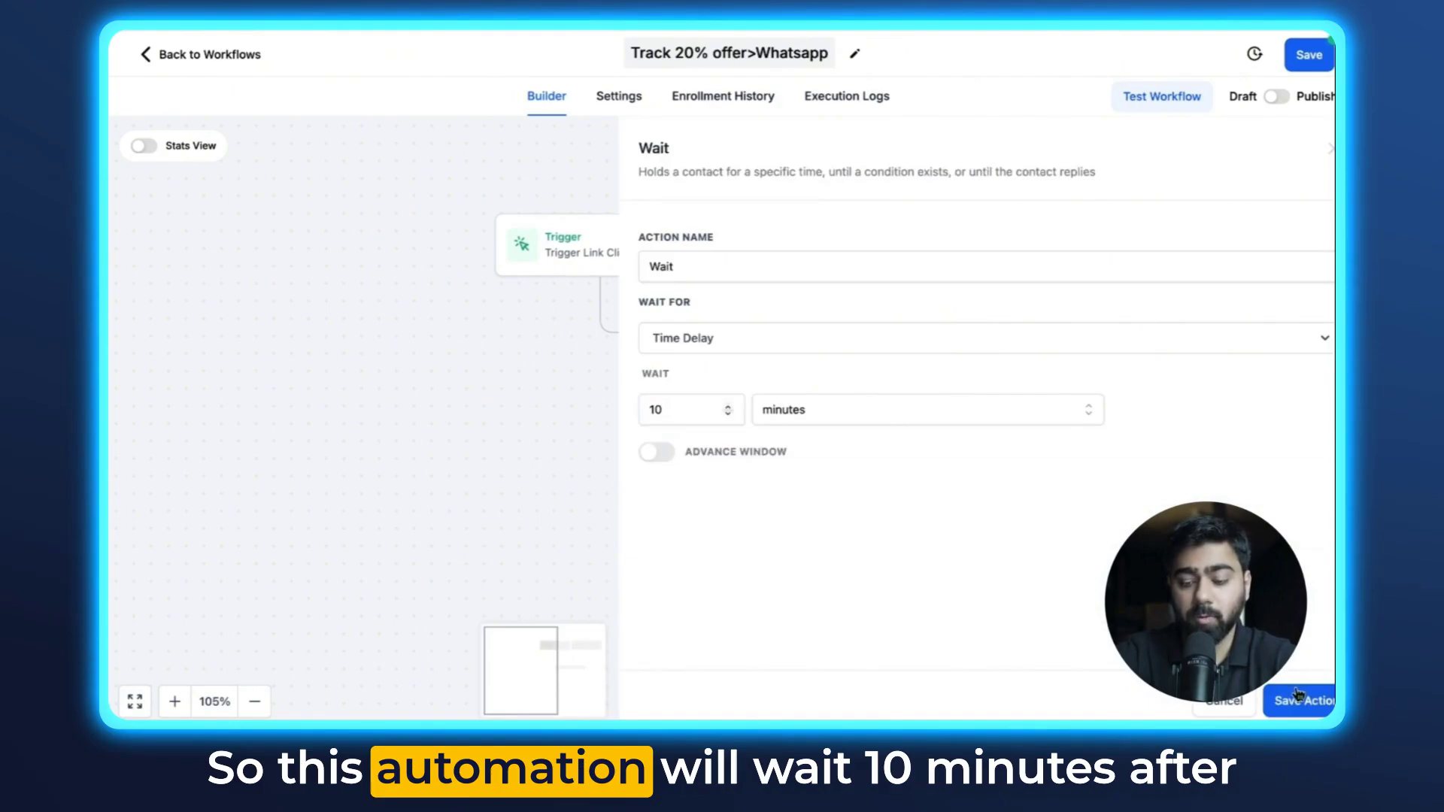
click(1299, 698)
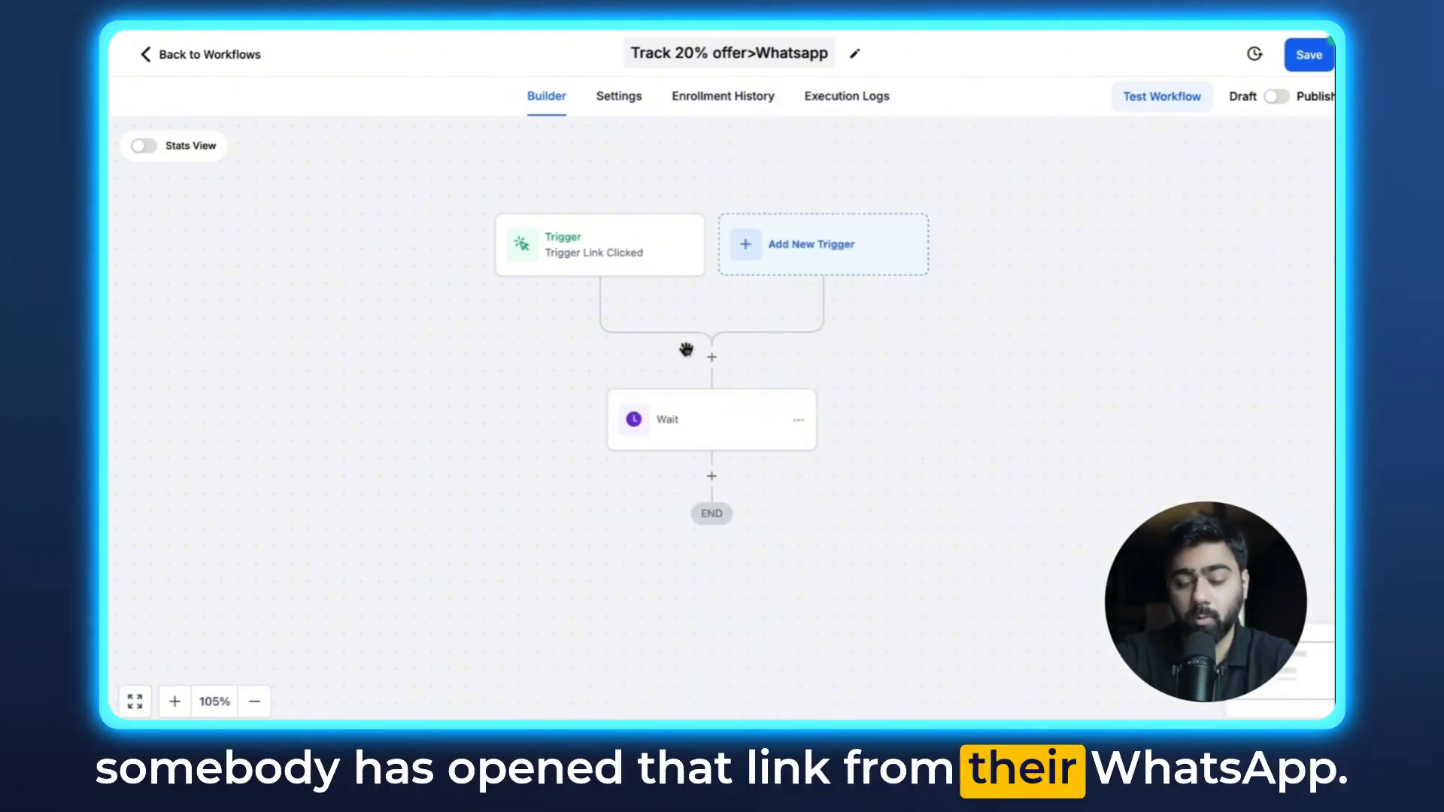
- Add an if/else condition after the Wait action whose branch requires Tags to include "subscribed", and save it
click(712, 477)
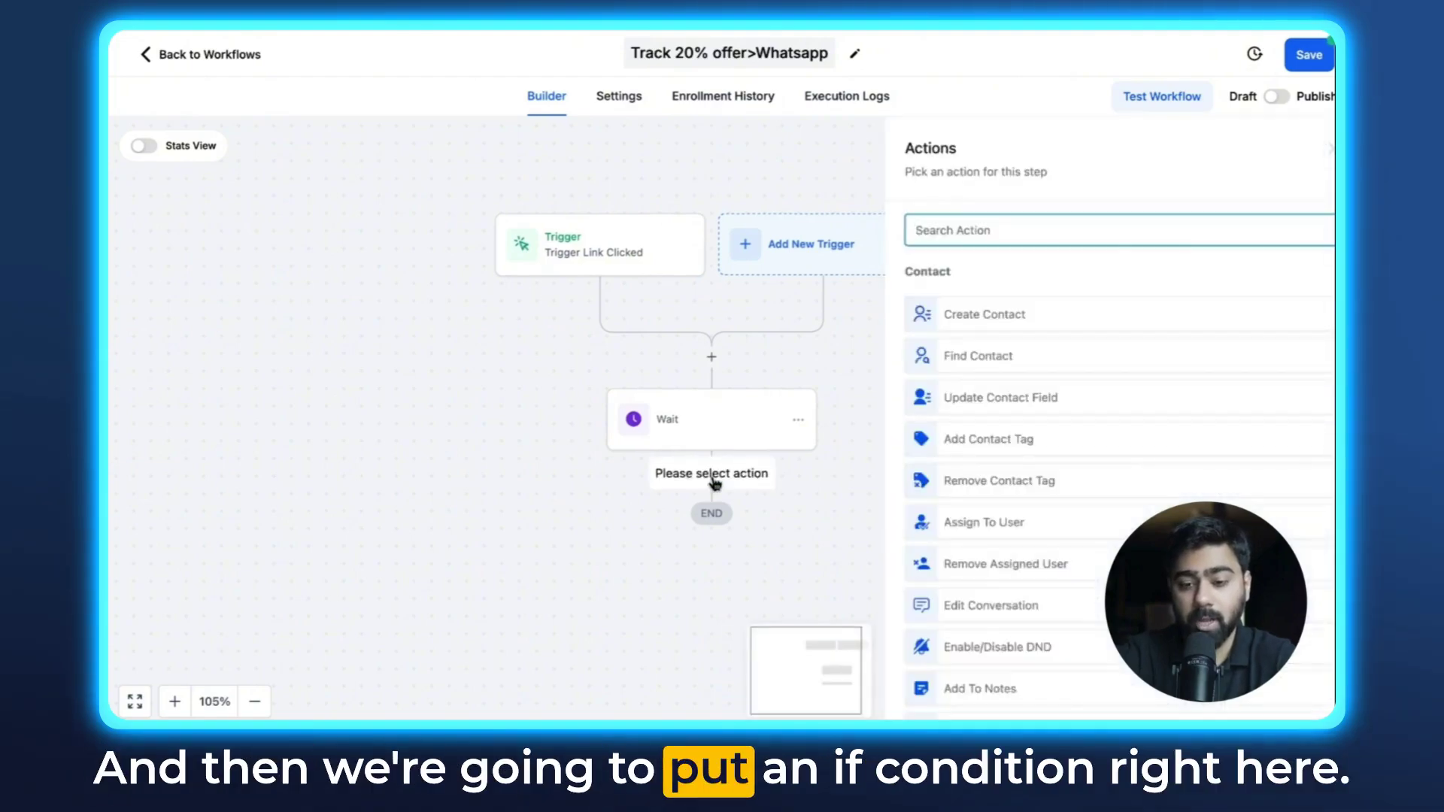
text(if)
click(979, 302)
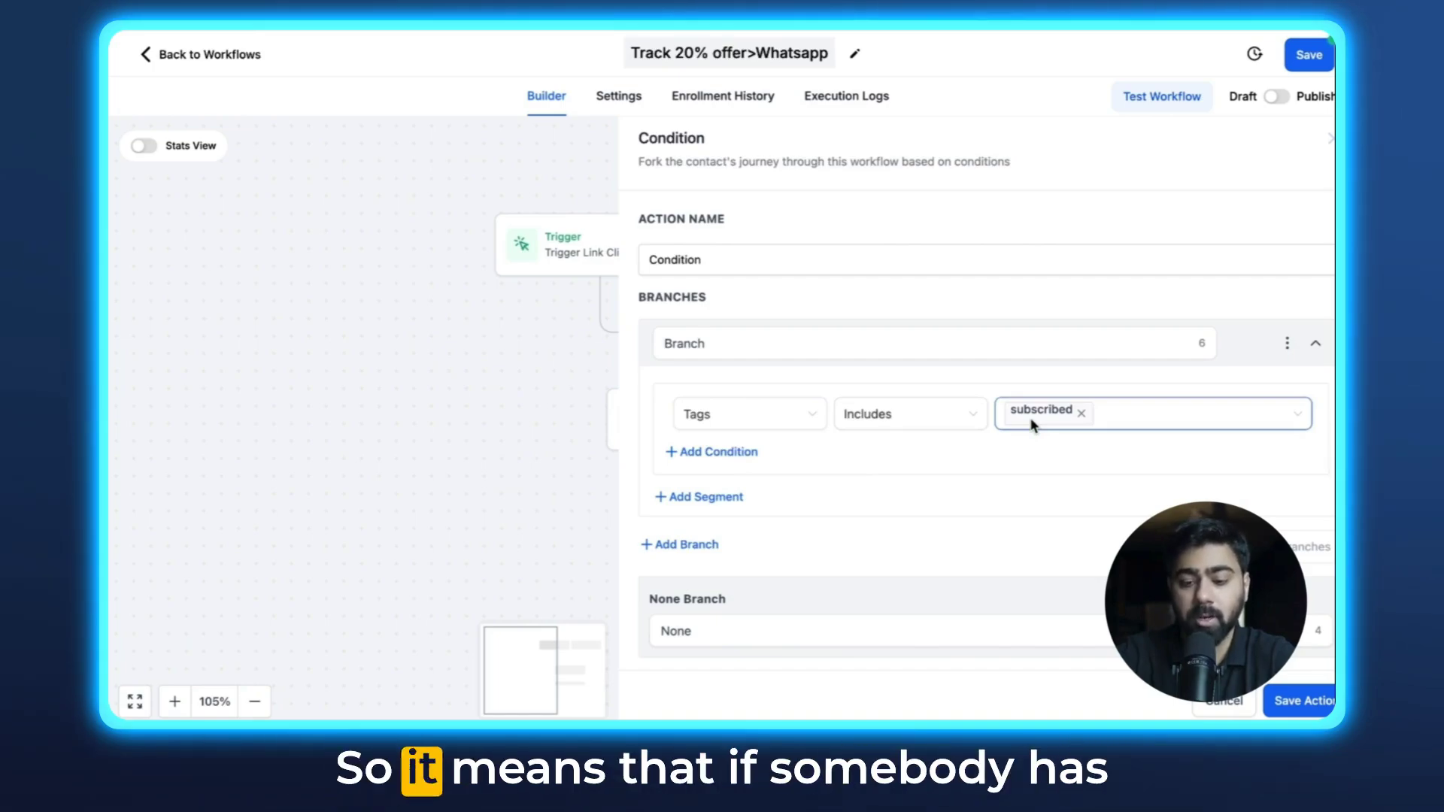
click(909, 451)
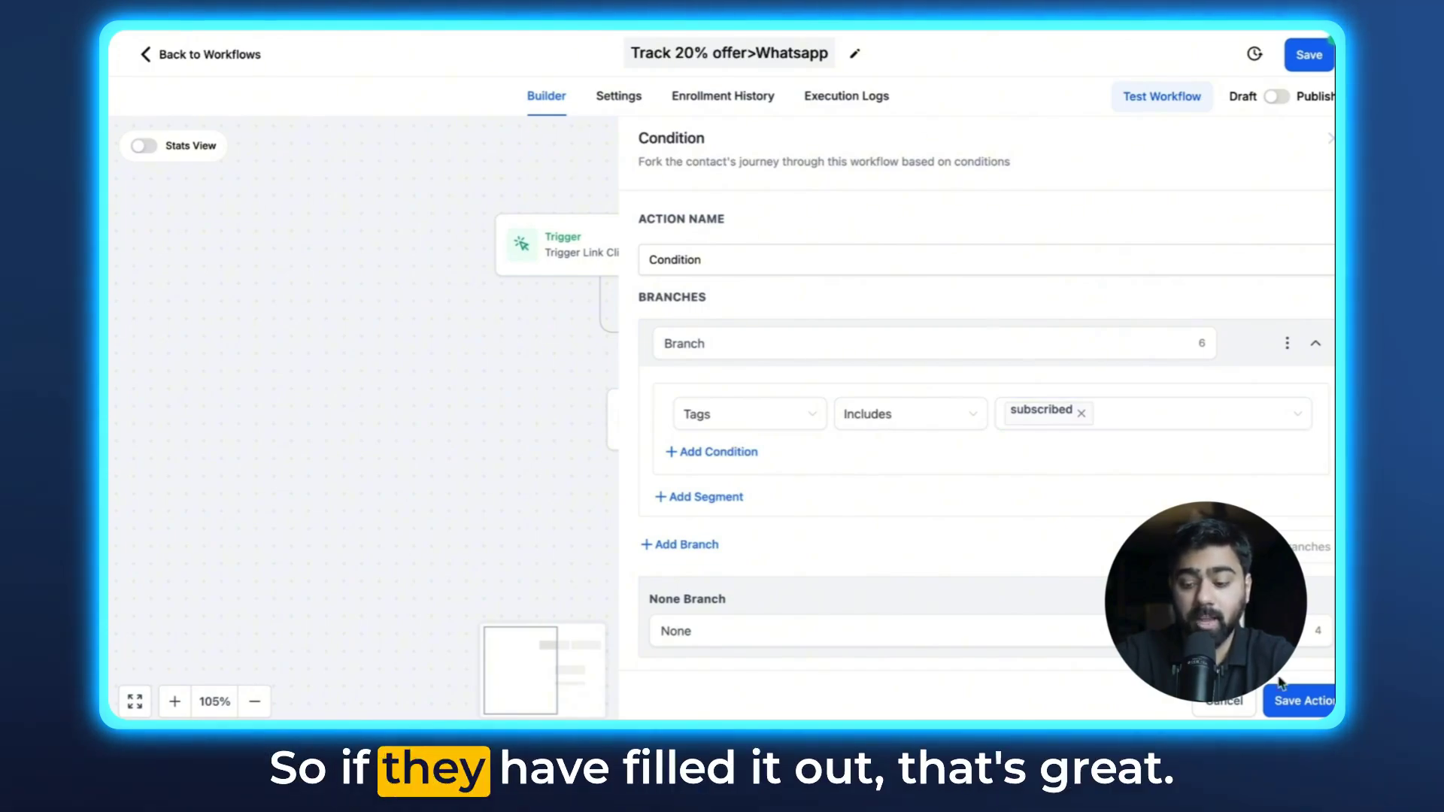
click(1299, 701)
- Add a WhatsApp action to the None branch using the greetings (en_US) - UTILITY template, enable waiting for message delivery status, and save it
scroll(762, 438, down, 2)
scroll(762, 438, down, 5)
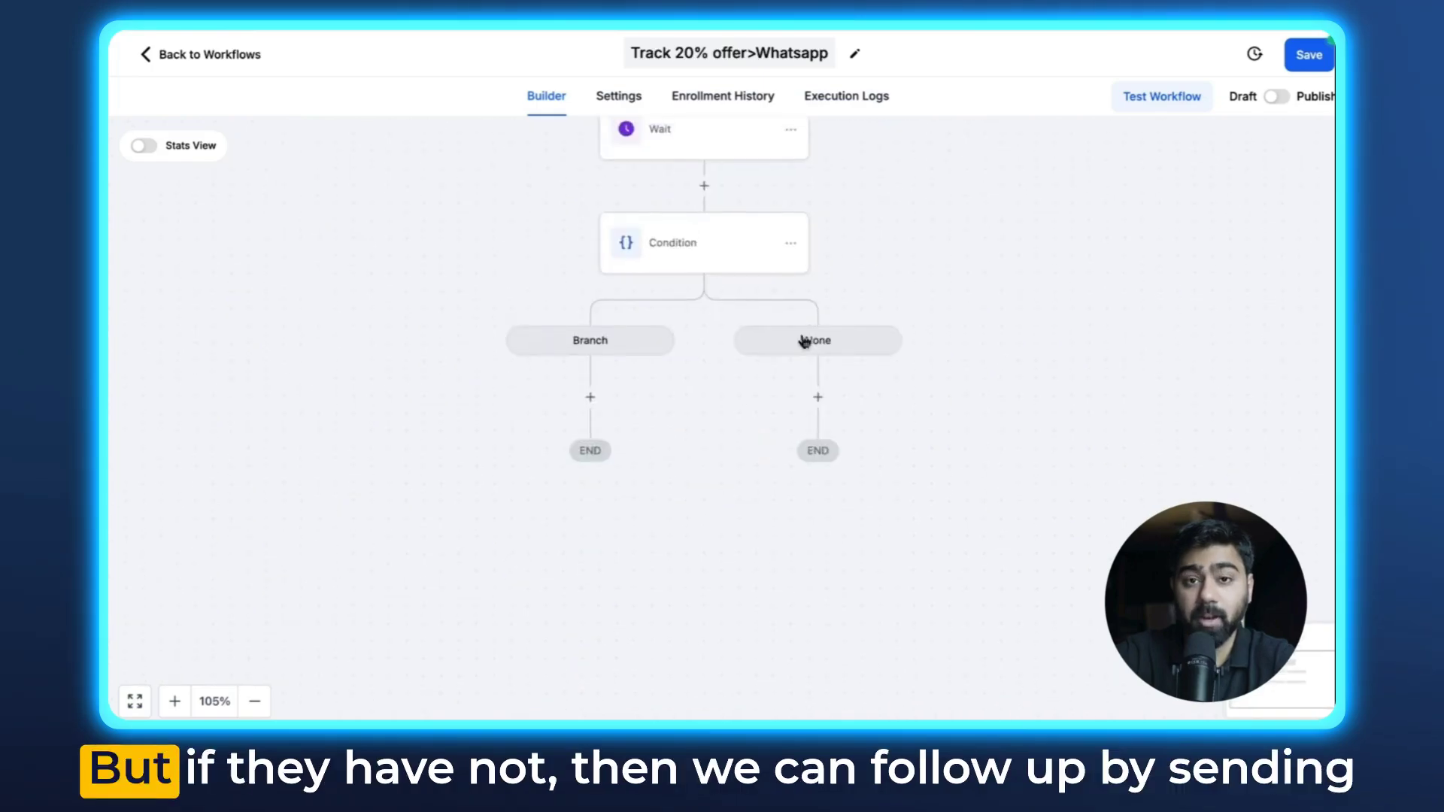
click(819, 398)
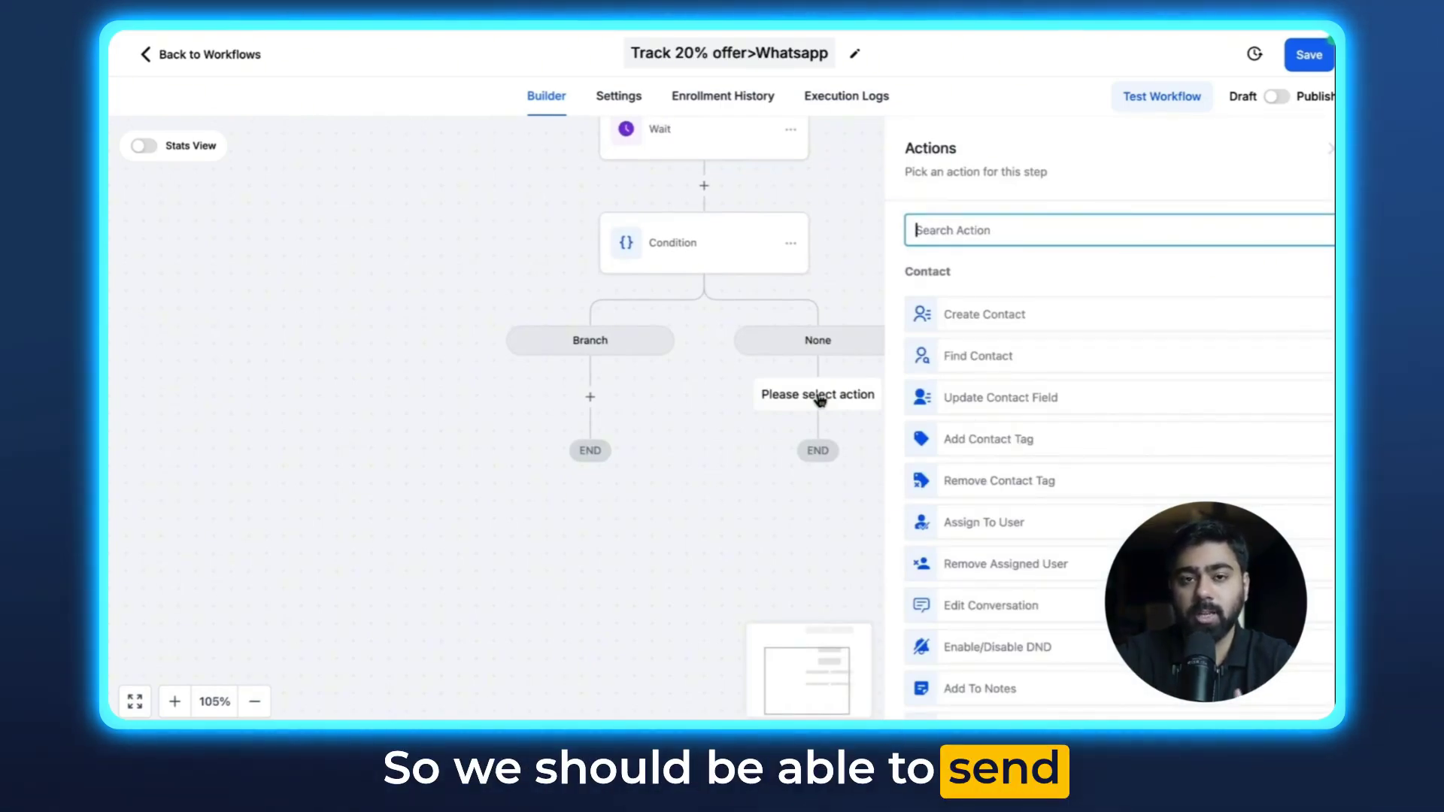
text(what)
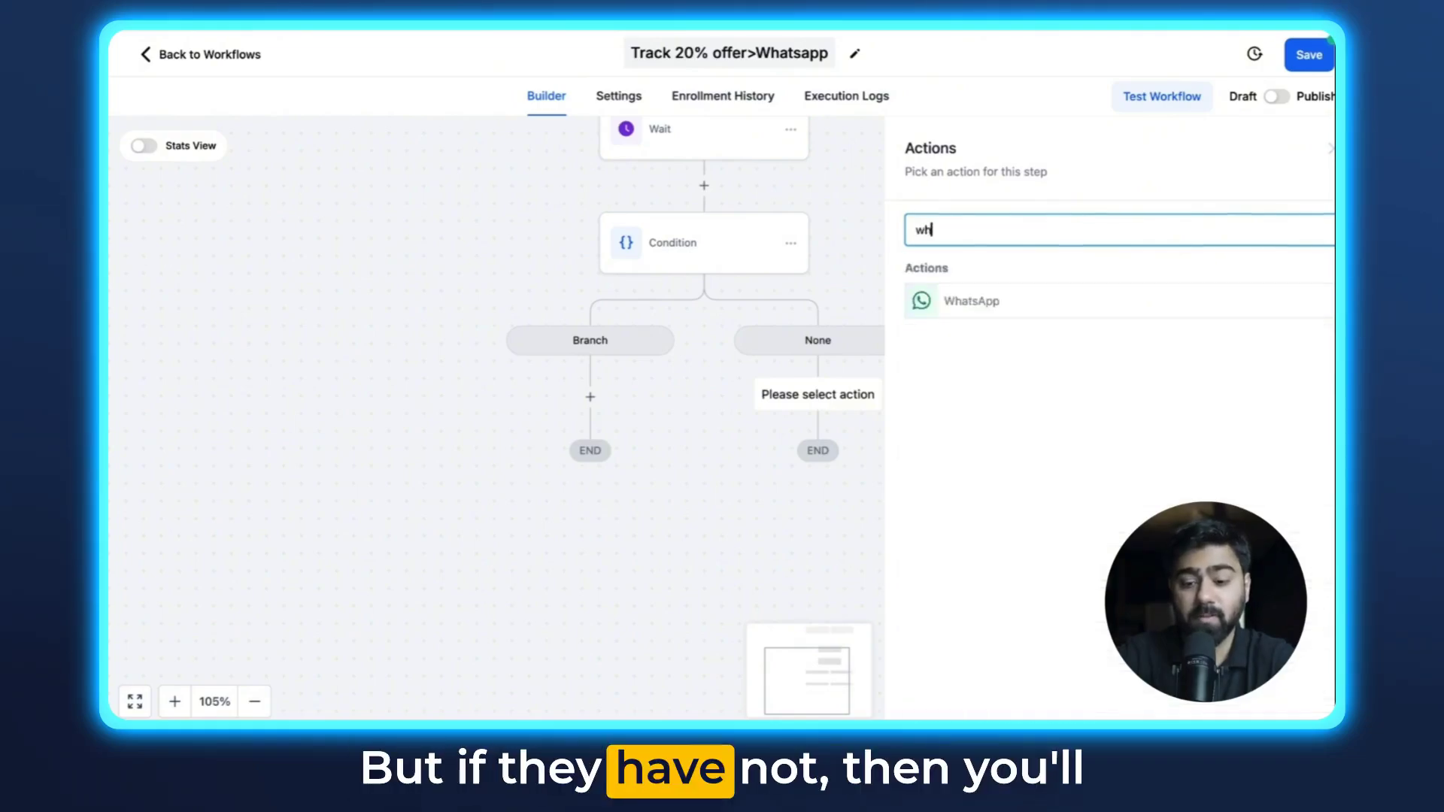
click(978, 305)
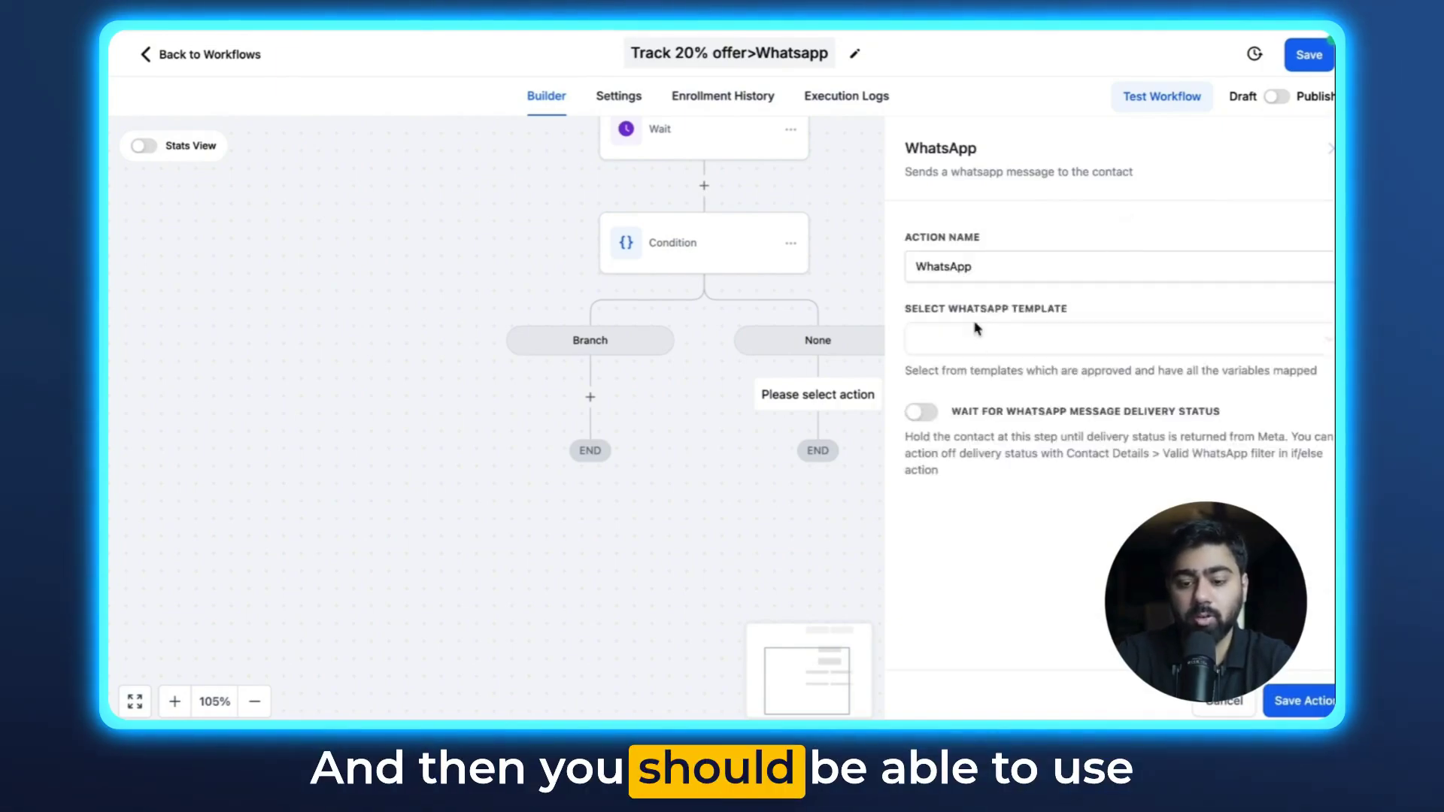
click(971, 347)
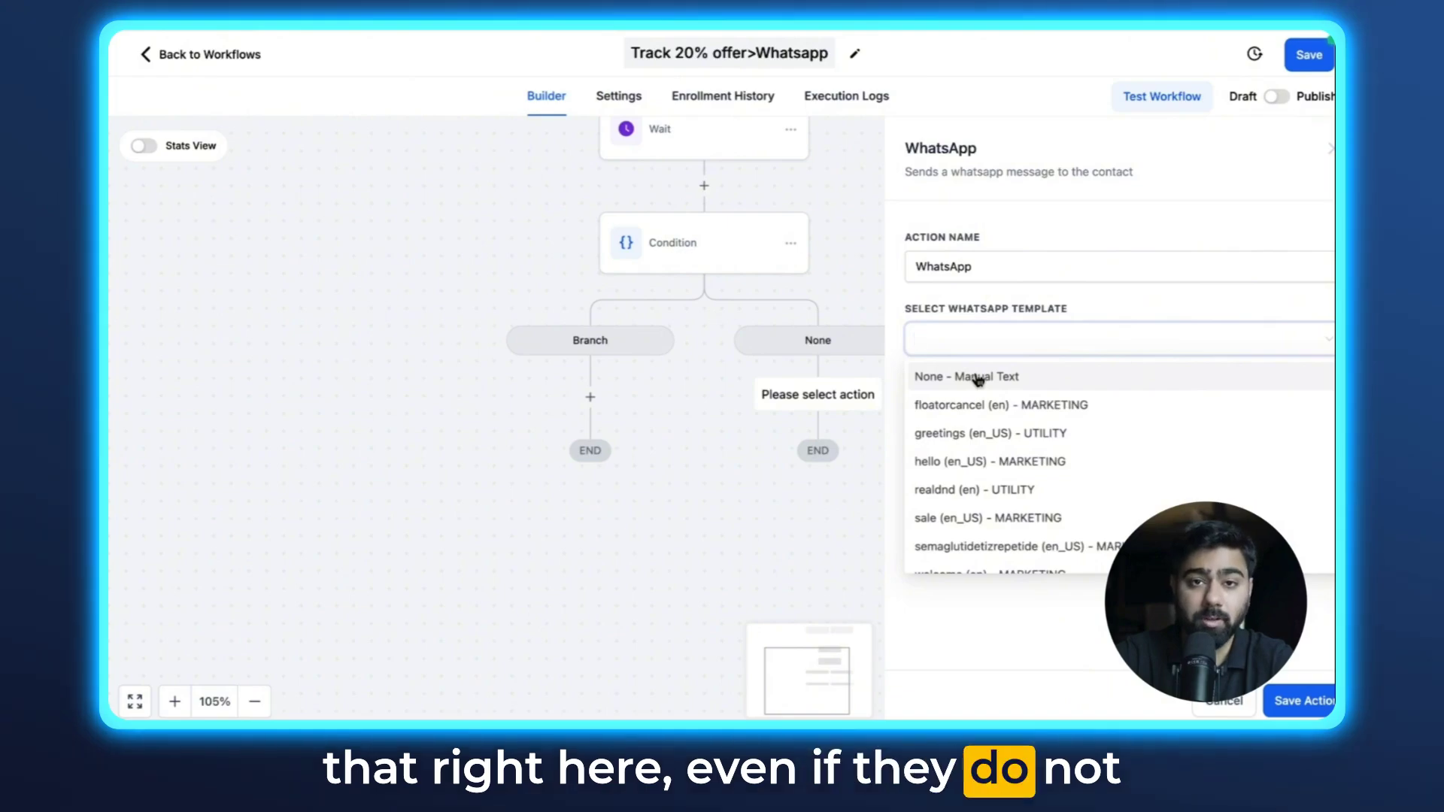
click(965, 424)
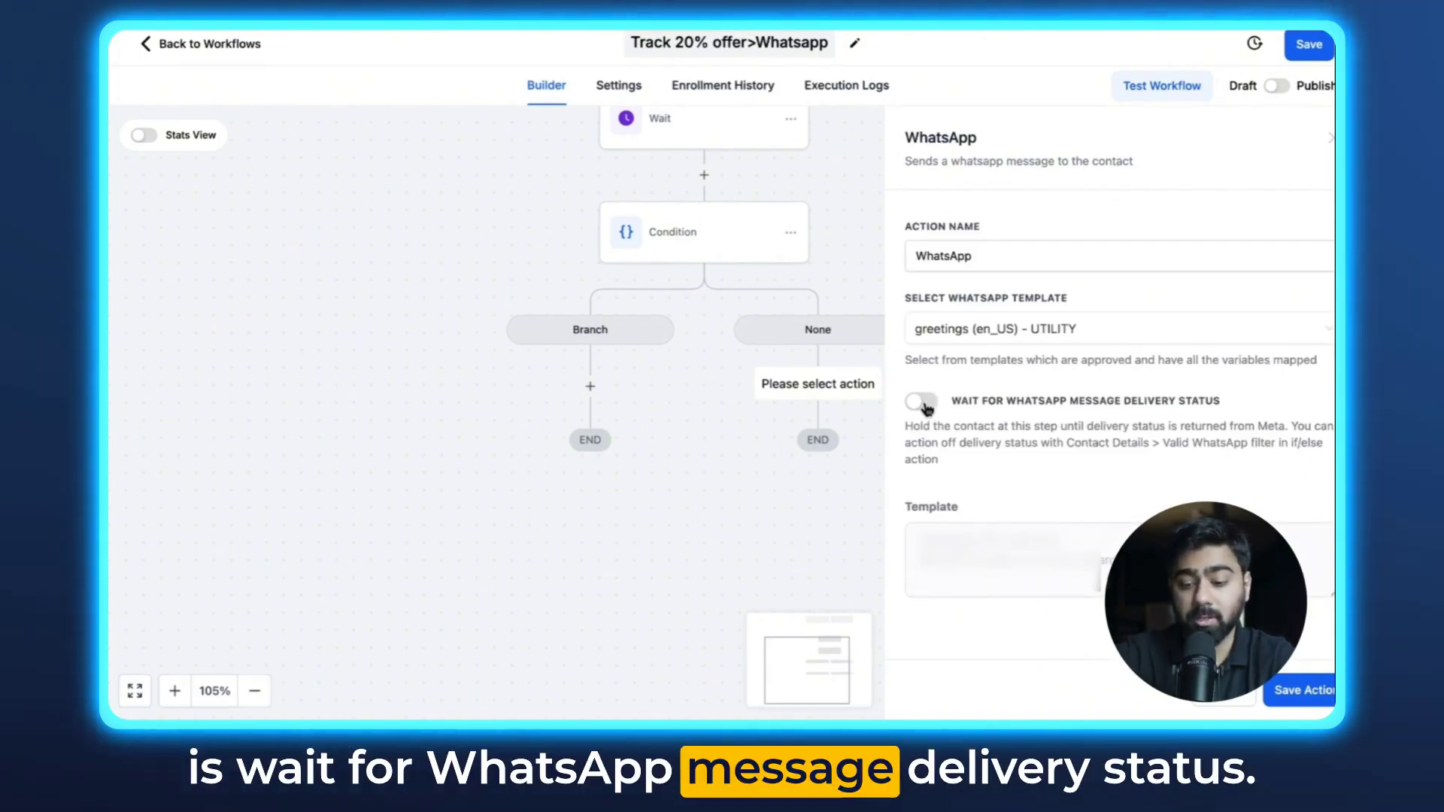
click(922, 403)
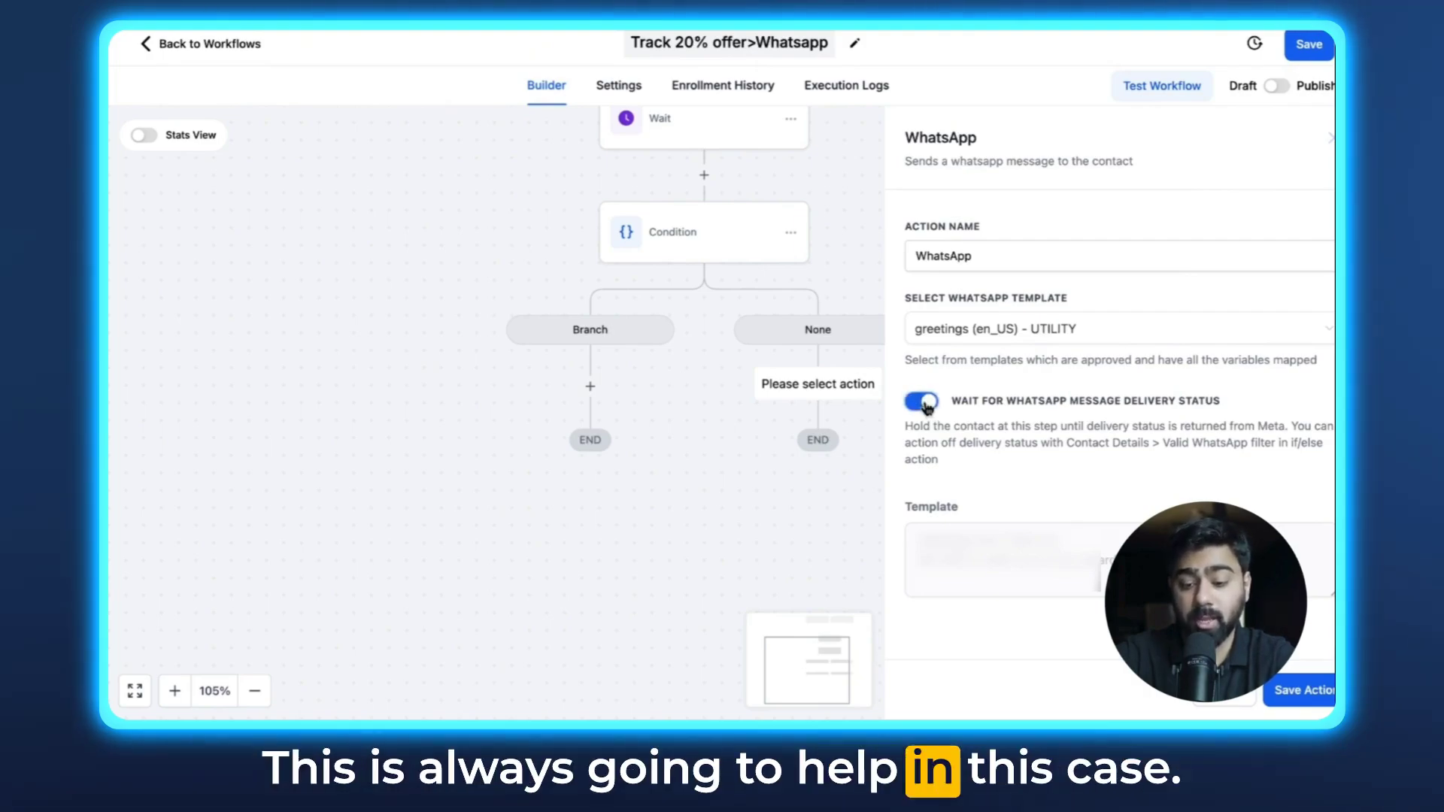
click(1290, 690)
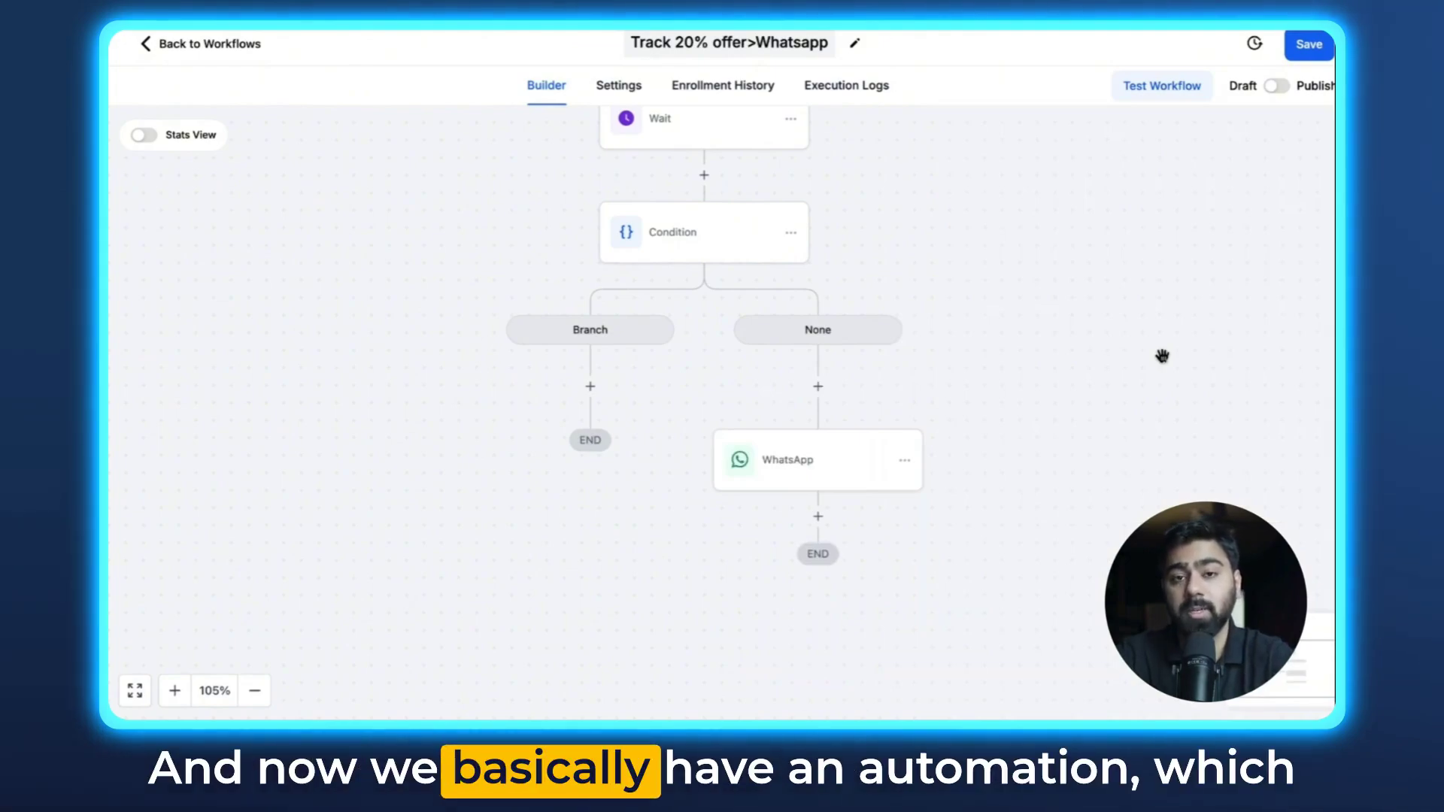